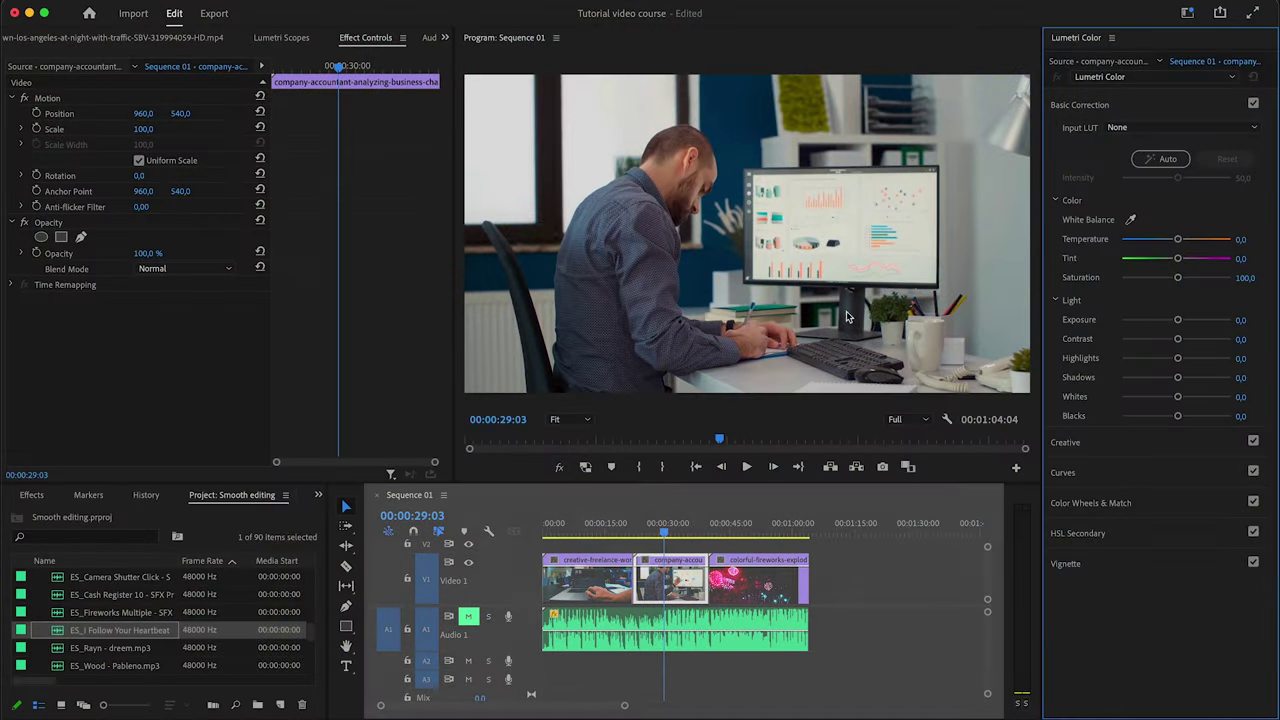
Step: Open and close the workspace list twice, keeping the Color workspace
left_click(1188, 13)
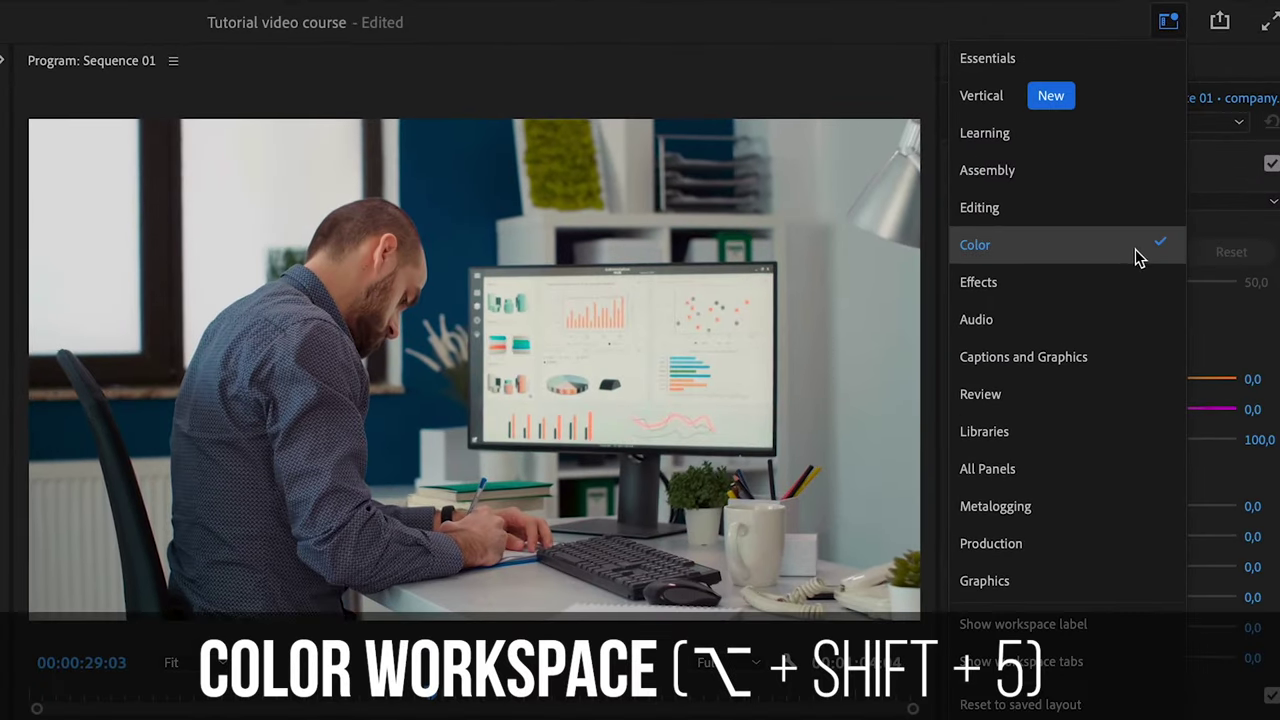
left_click(1168, 22)
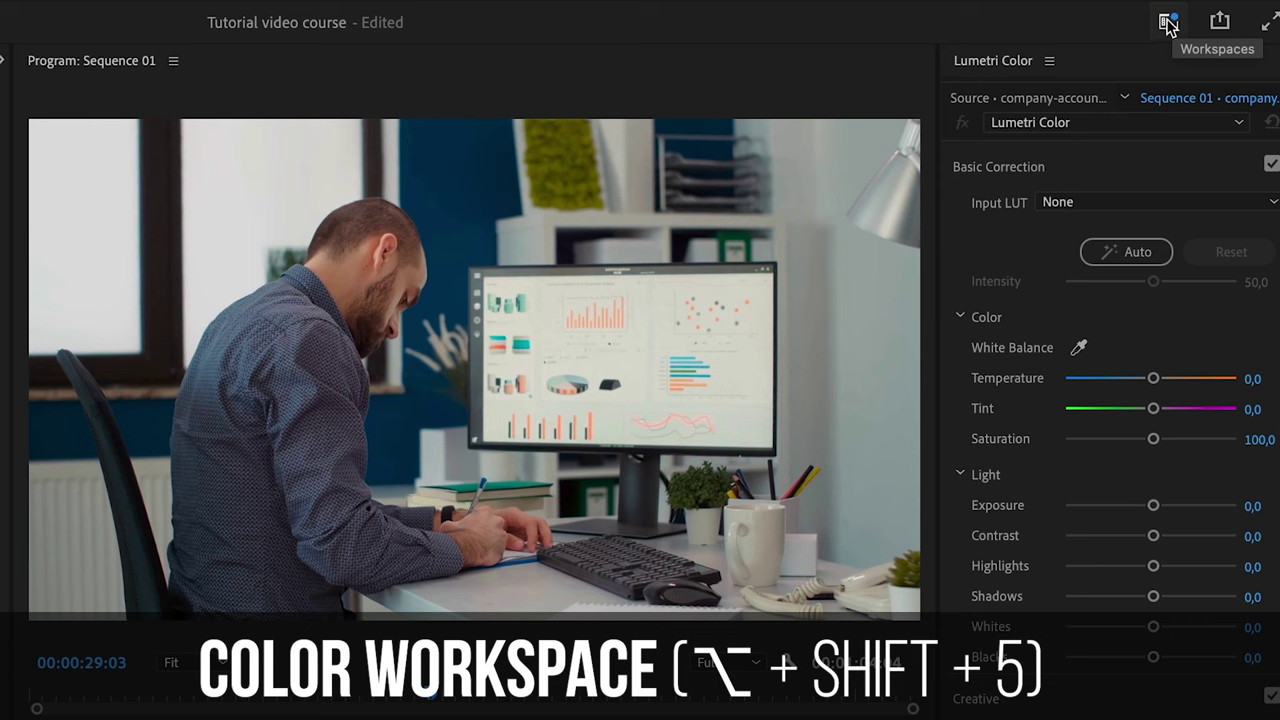
left_click(1168, 24)
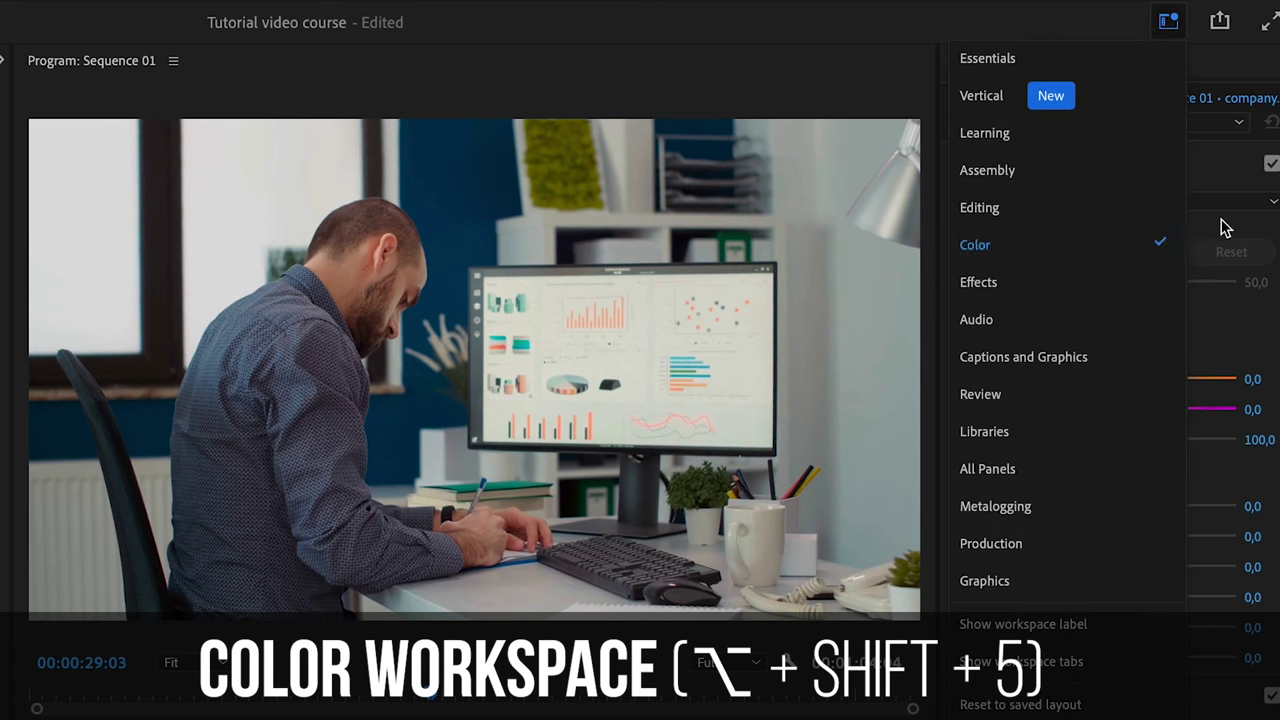
left_click(1166, 26)
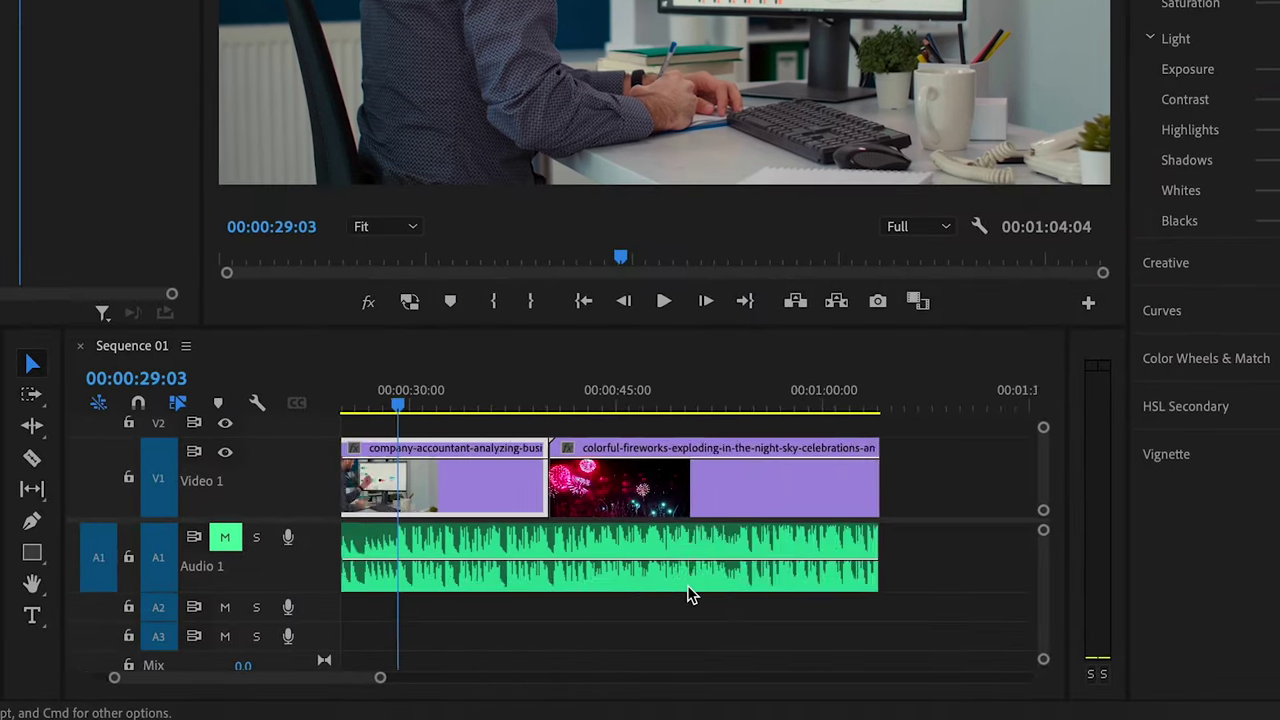
Step: Zoom the timeline in and back out, then scrub the playhead to the fireworks clip
key("equal")
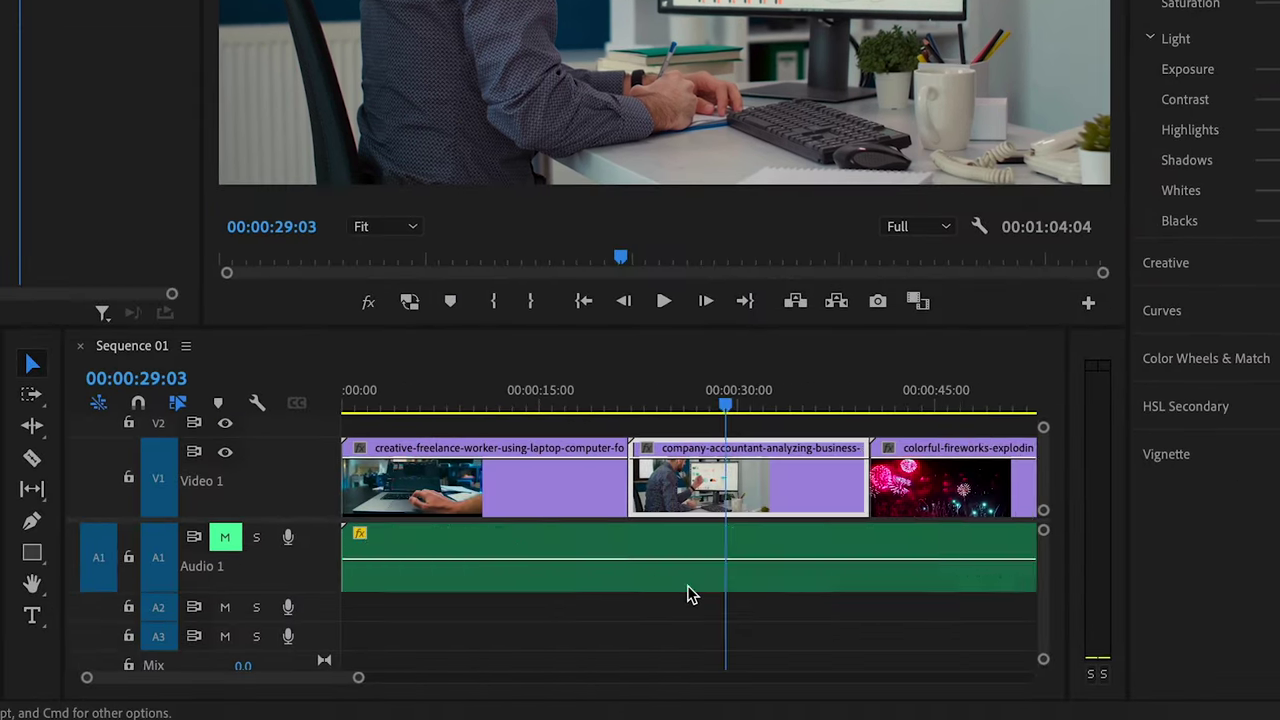
key("minus")
left_click(420, 392)
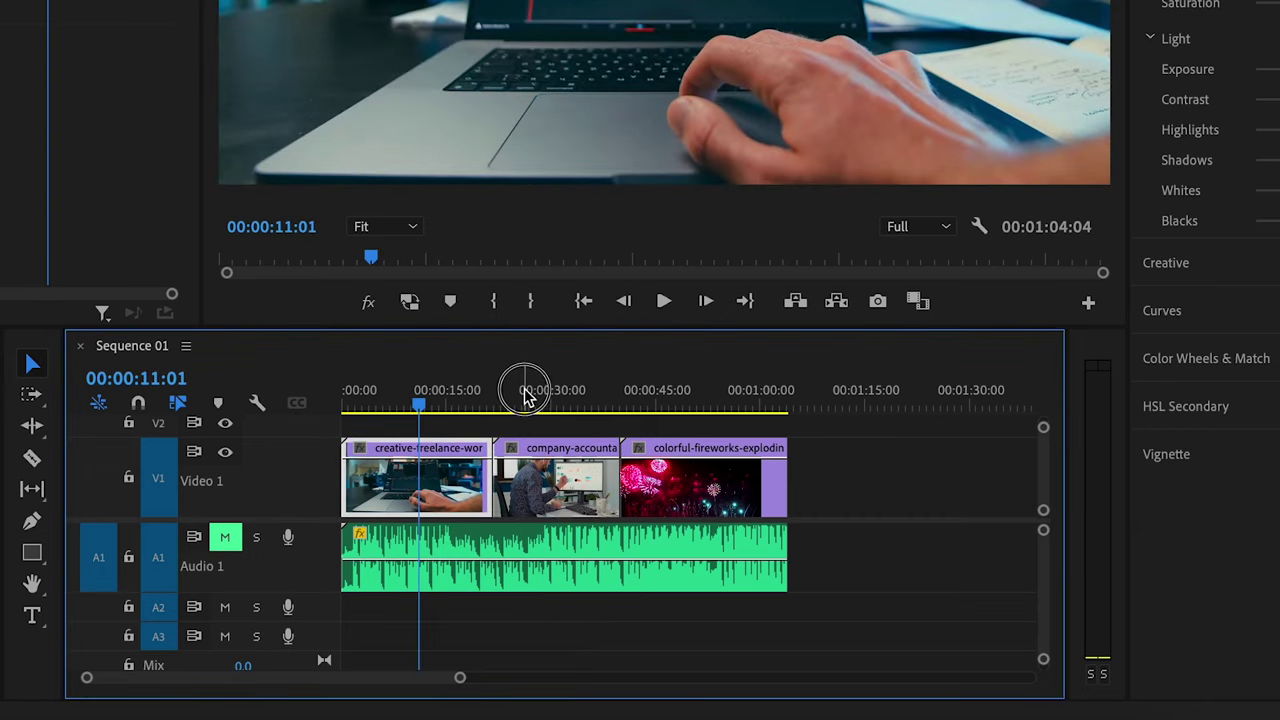
left_click_drag(497, 398, 370, 415)
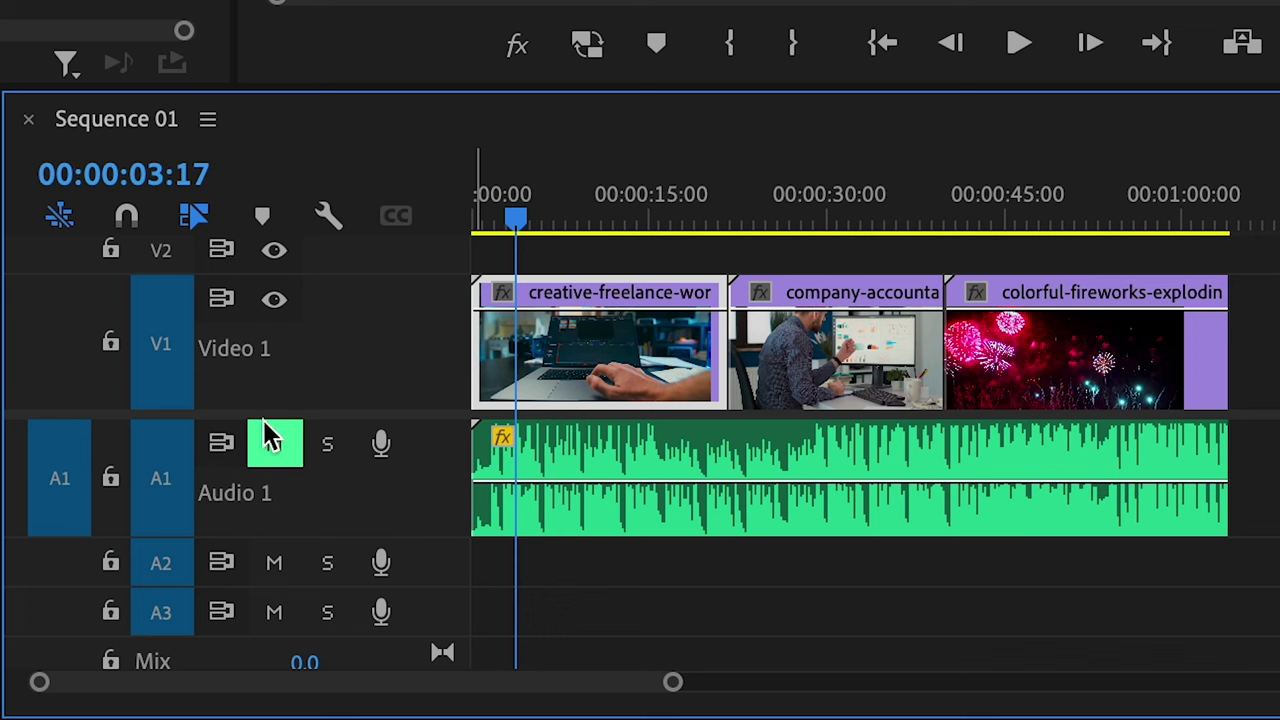
Step: Toggle the Audio 1 mute off, on, then off so the music plays
left_click(272, 440)
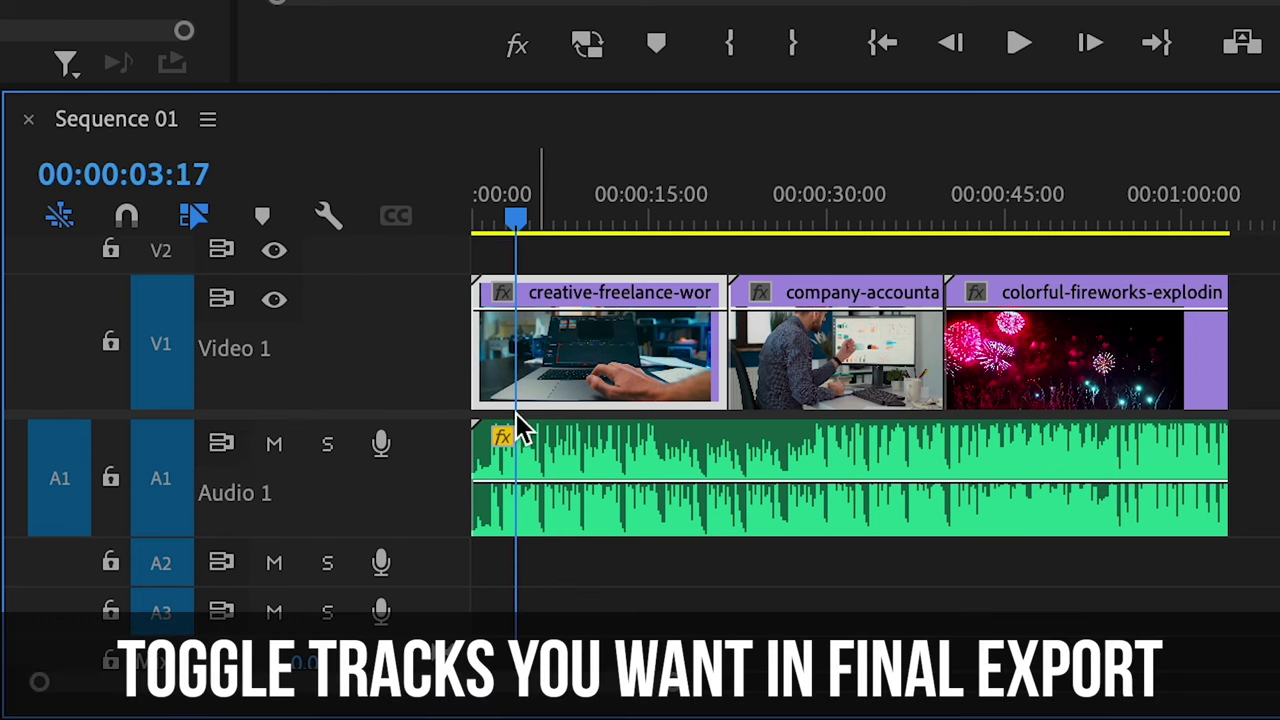
left_click(272, 447)
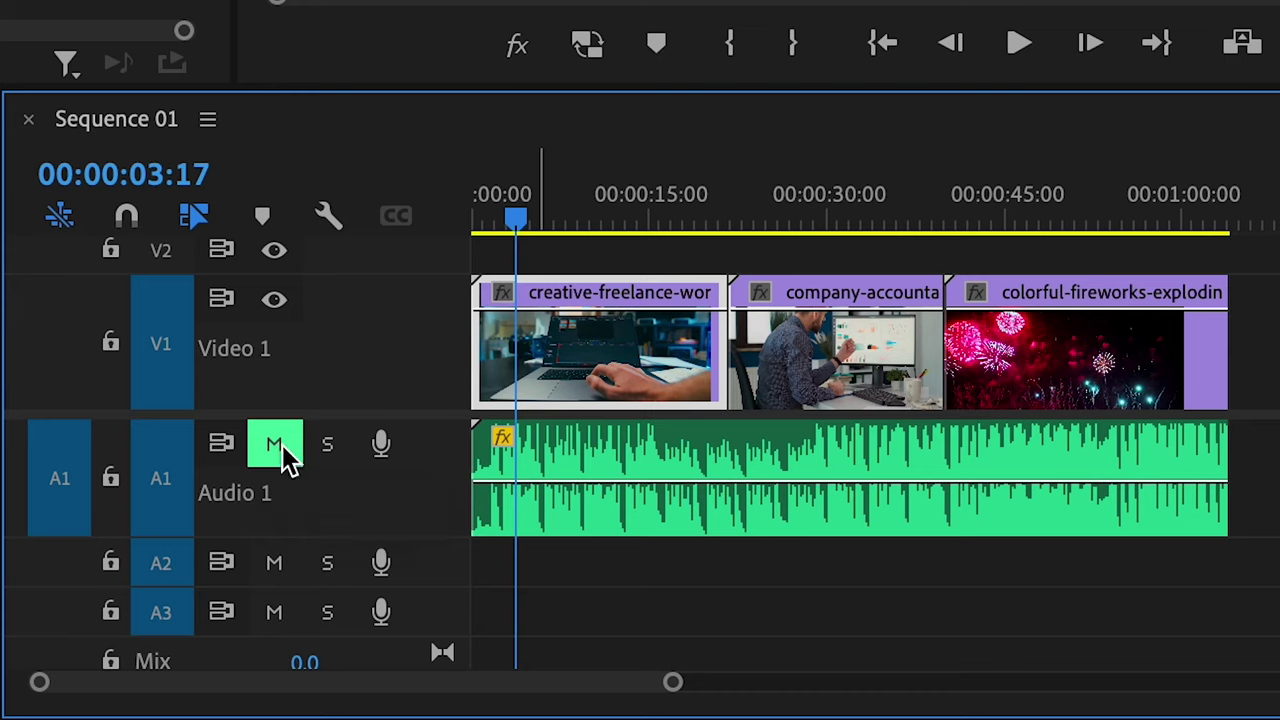
left_click(275, 447)
Step: Hide the Video 1 track and show it again
scroll(276, 340, "up", 1)
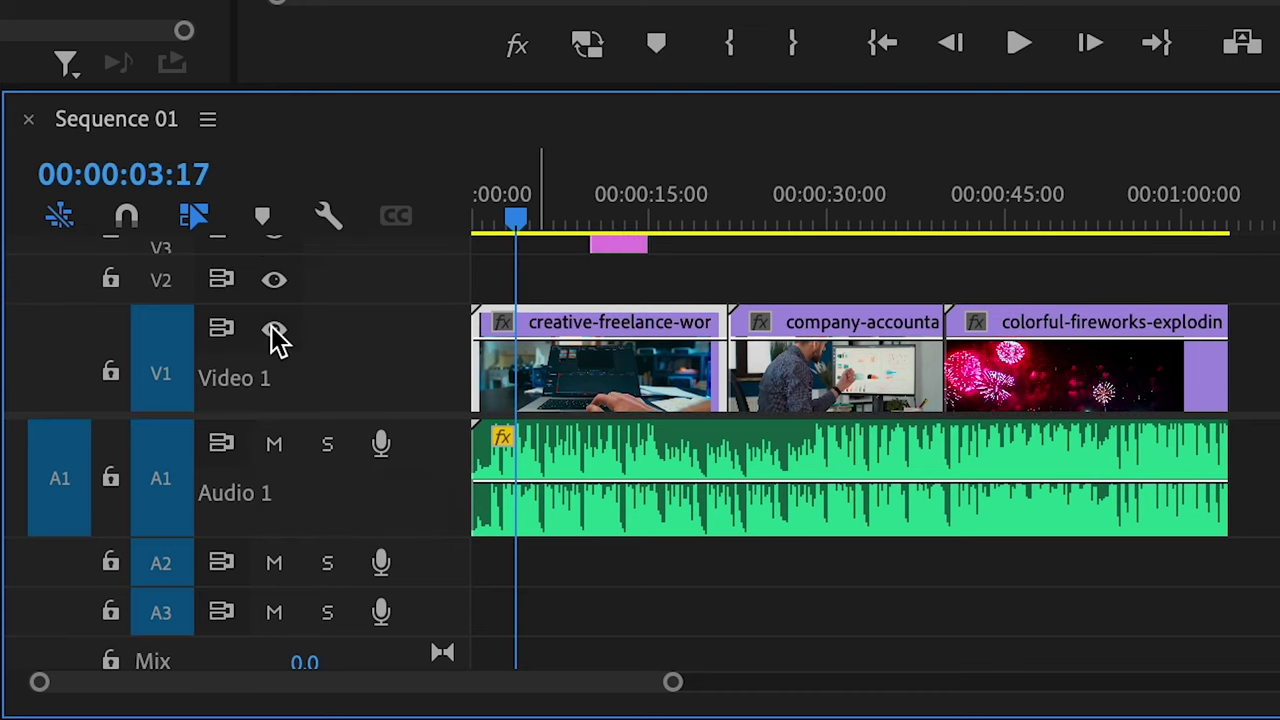
scroll(276, 338, "up", 2)
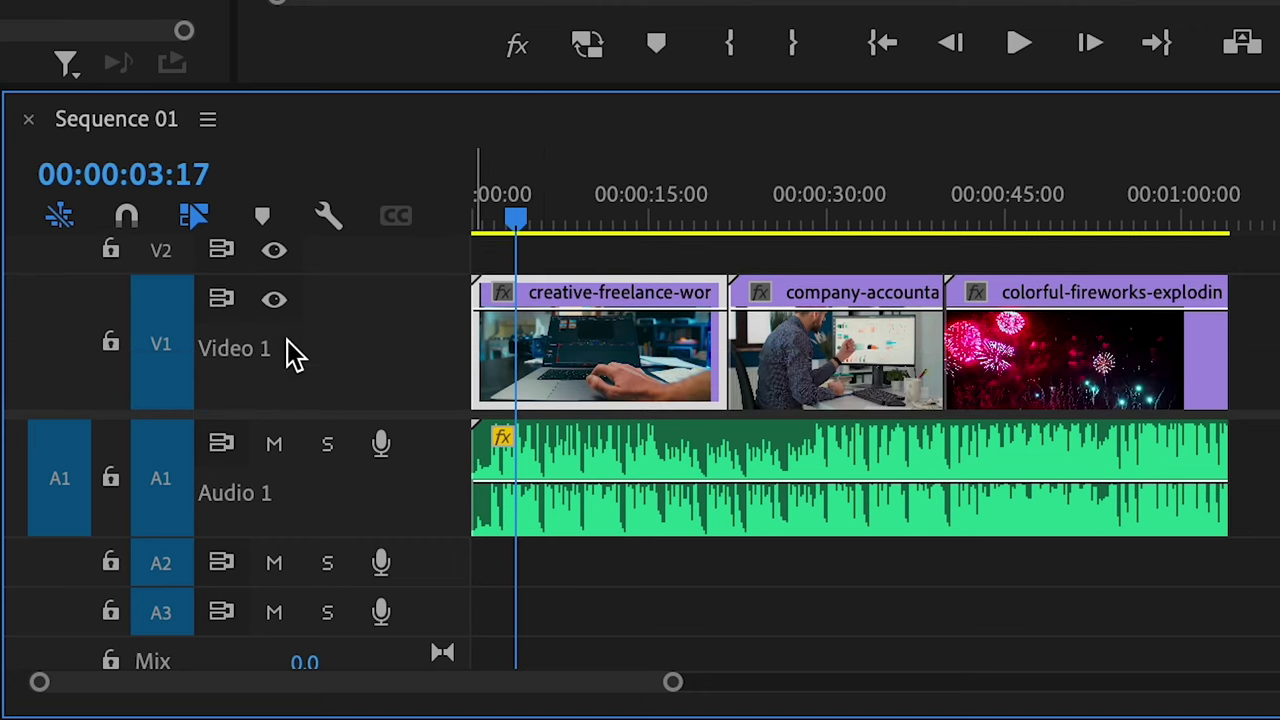
scroll(287, 340, "down", 2)
left_click(277, 302)
left_click(277, 302)
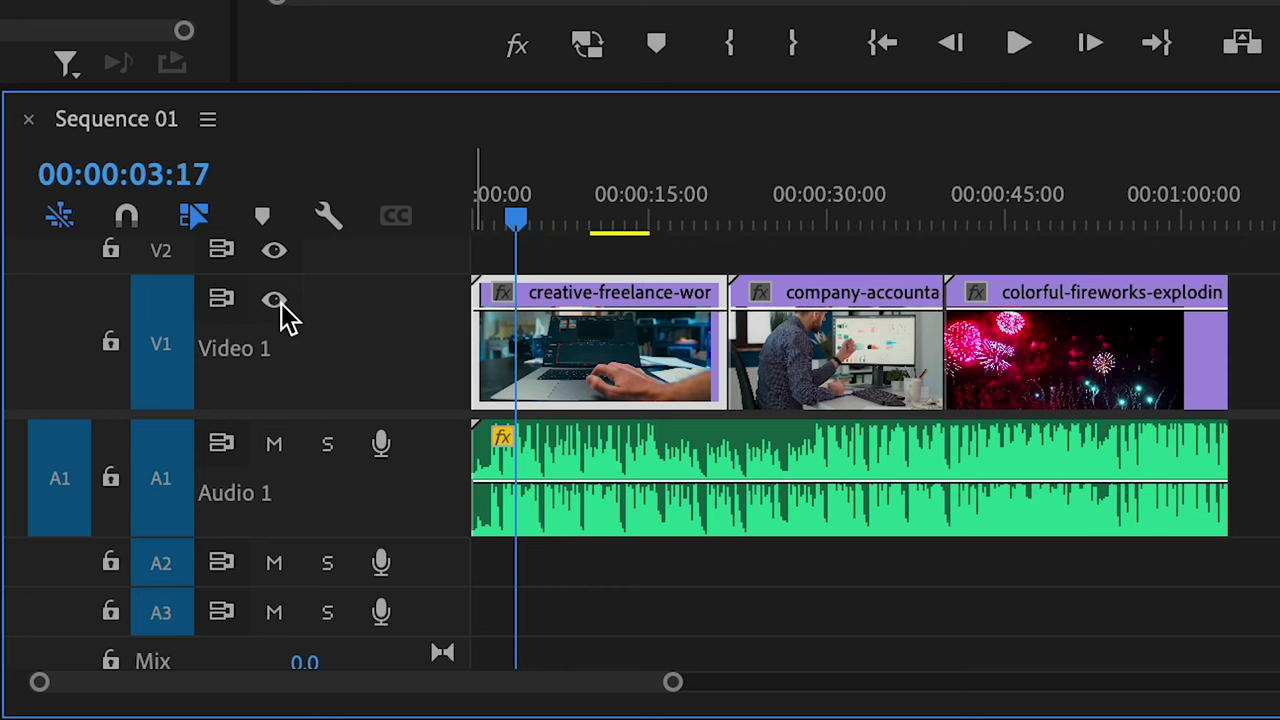
Step: Fit the whole three-clip sequence in the timeline and clear its In and Out points
key("Home")
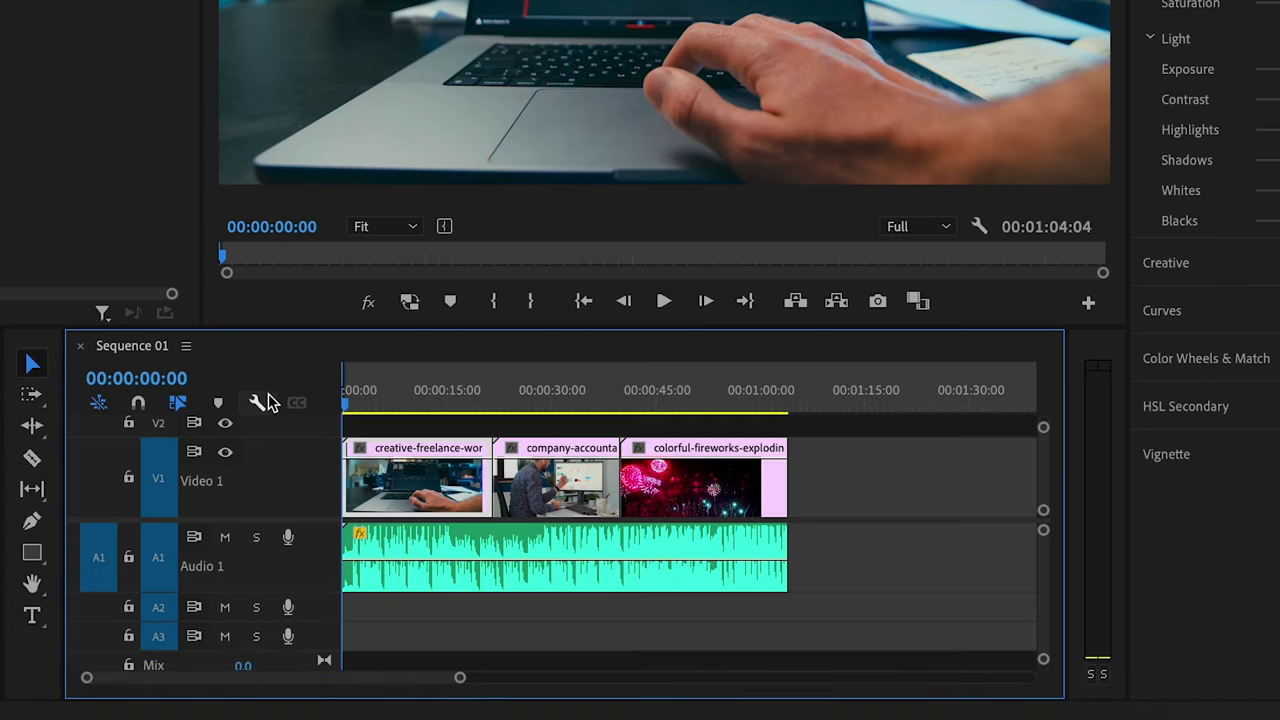
left_click(788, 404)
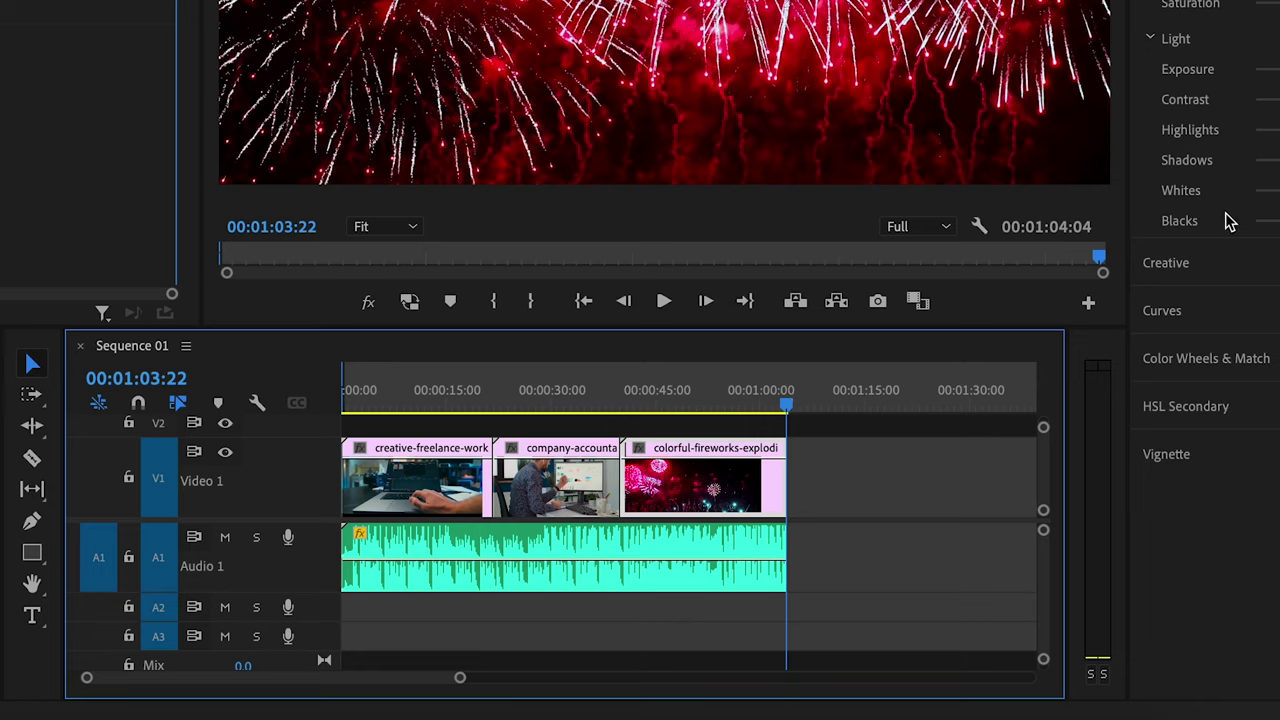
left_click(1104, 259)
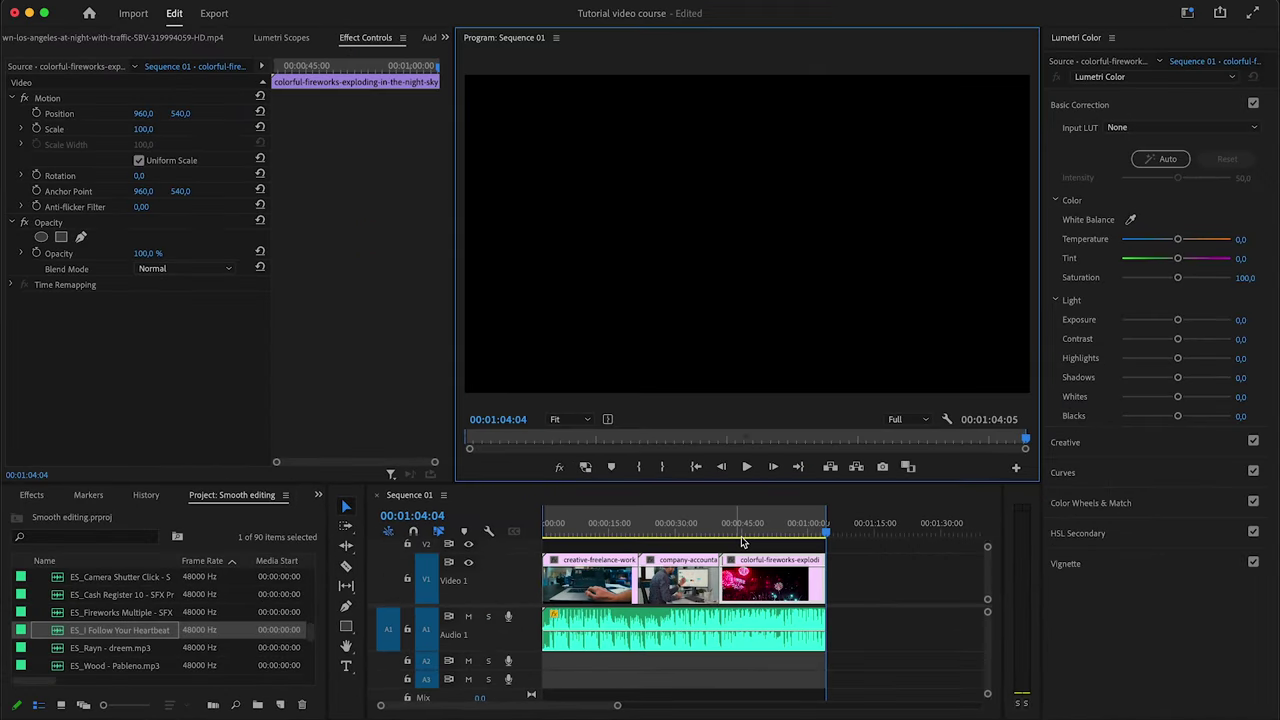
key("minus")
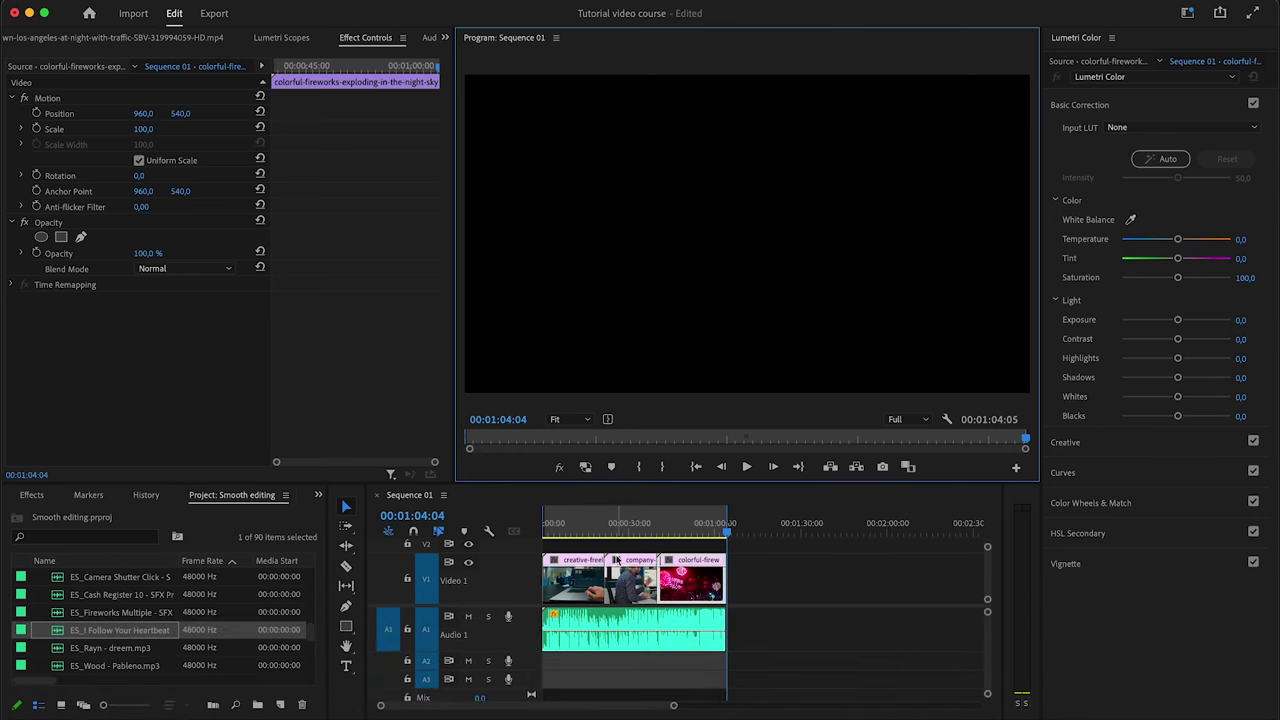
key("backslash")
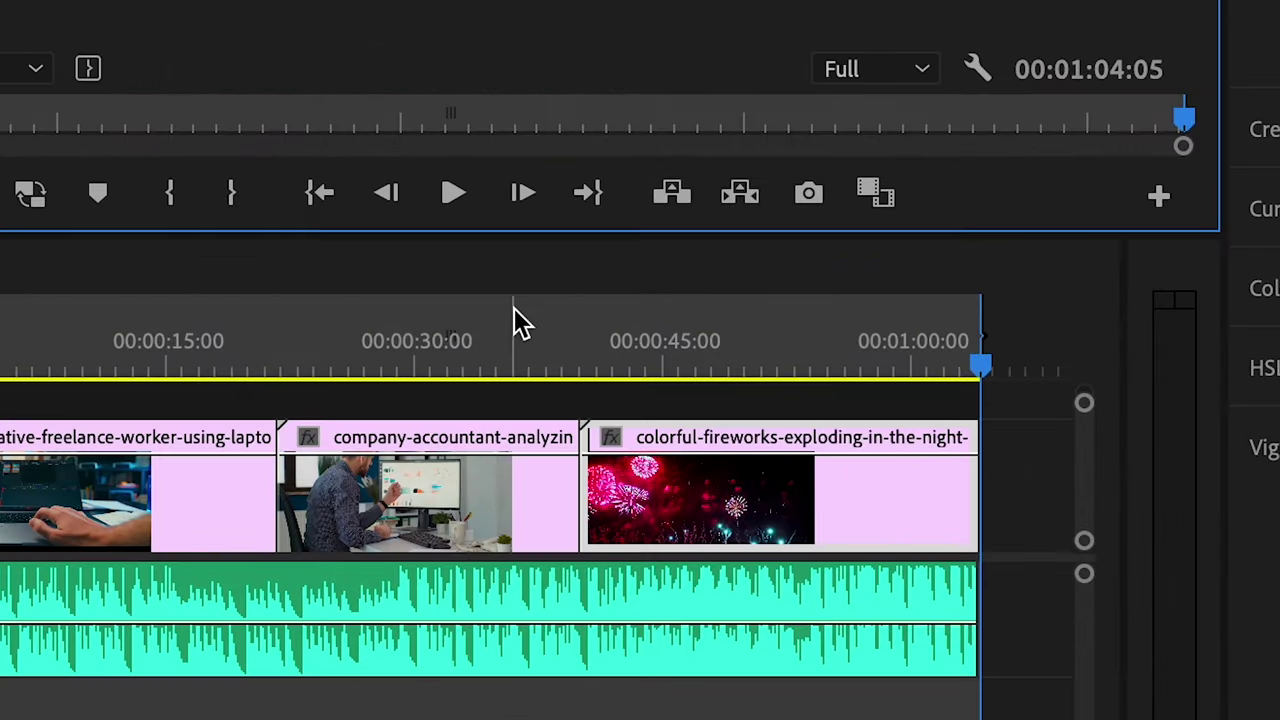
right_click(770, 512)
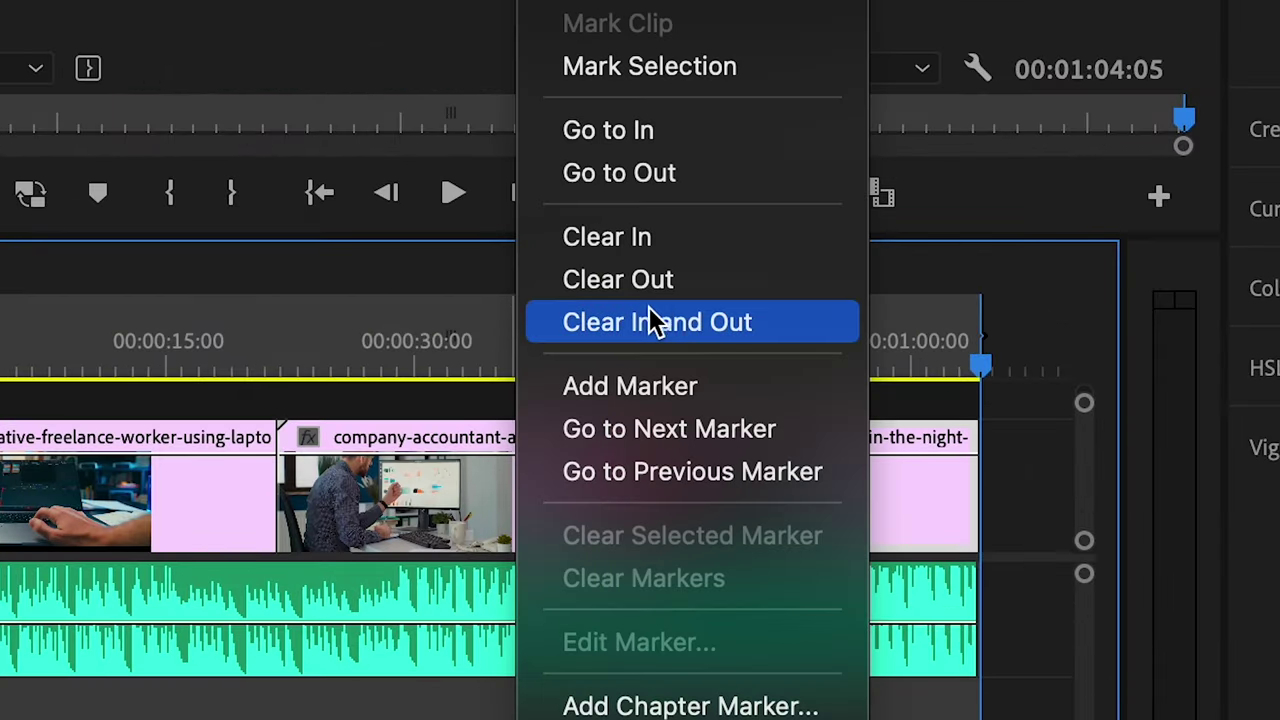
left_click(790, 328)
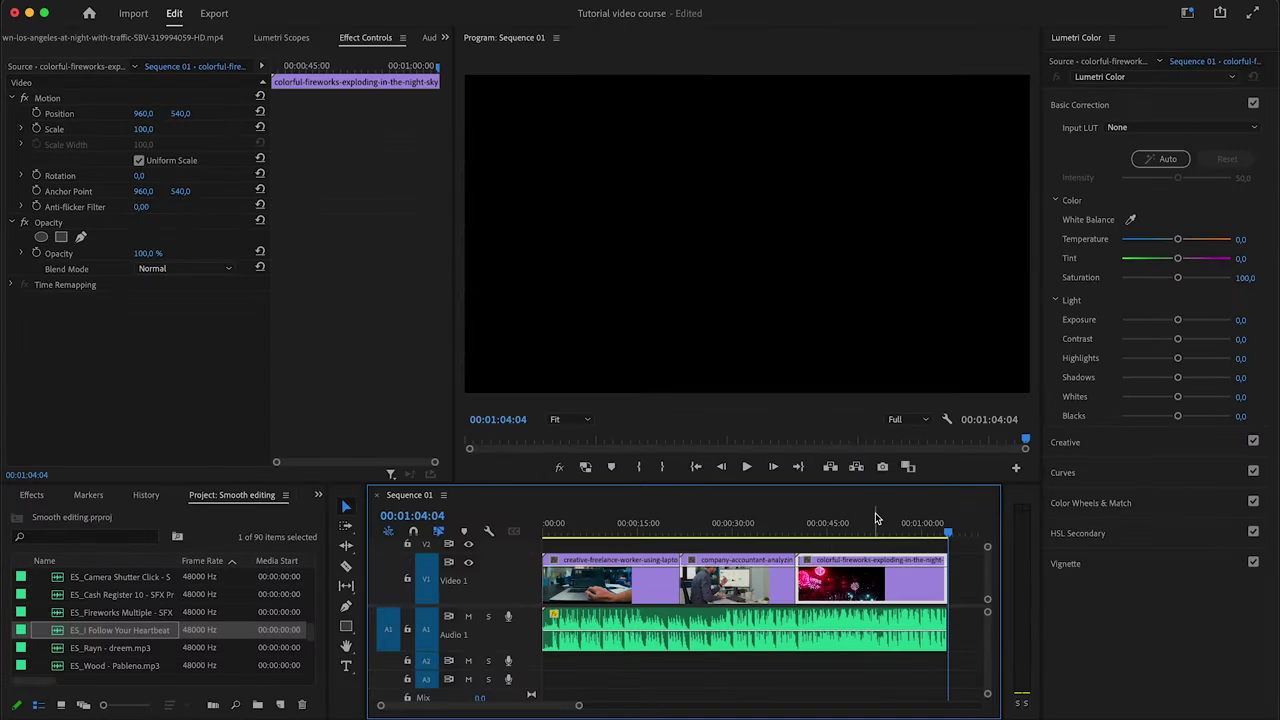
Step: Step the playhead back onto the fireworks footage and browse the File menu
key("Left")
key("Left")
key("Left")
key("Left")
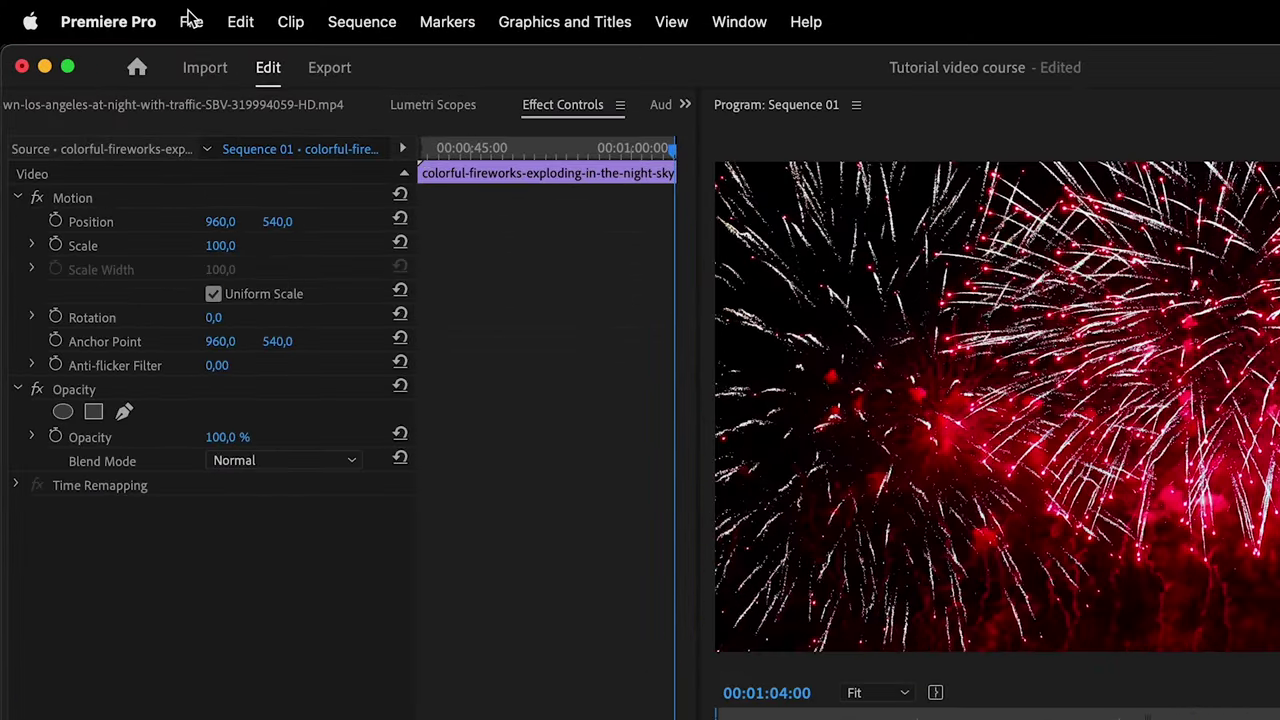
left_click(191, 21)
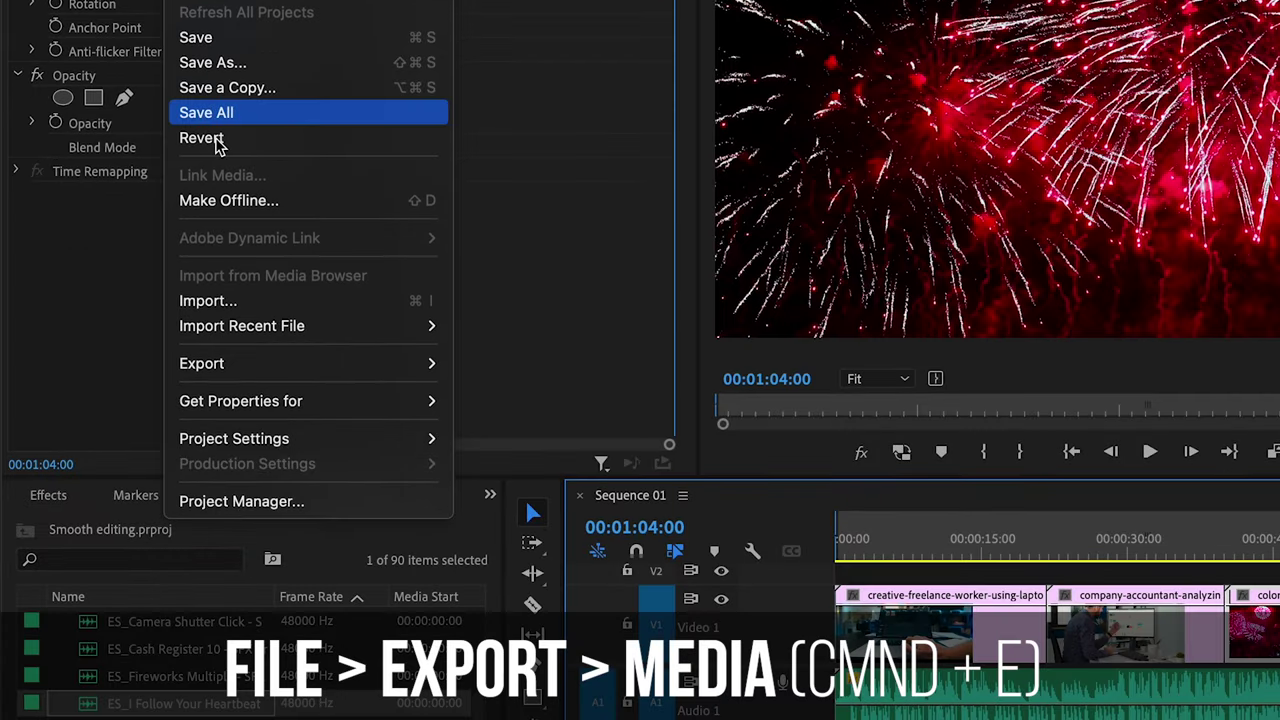
mouse_move(246, 368)
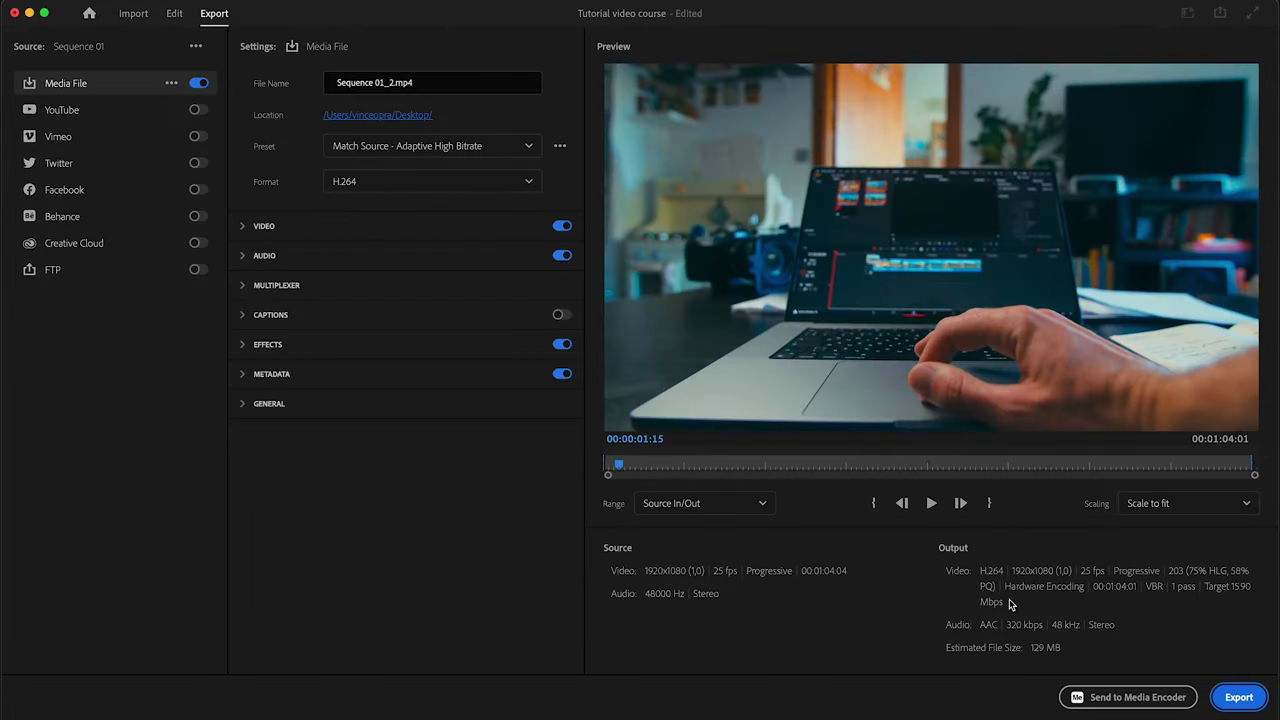
Step: Switch among the Import, Edit and Export pages, ending on Export for Sequence 01
left_click(175, 14)
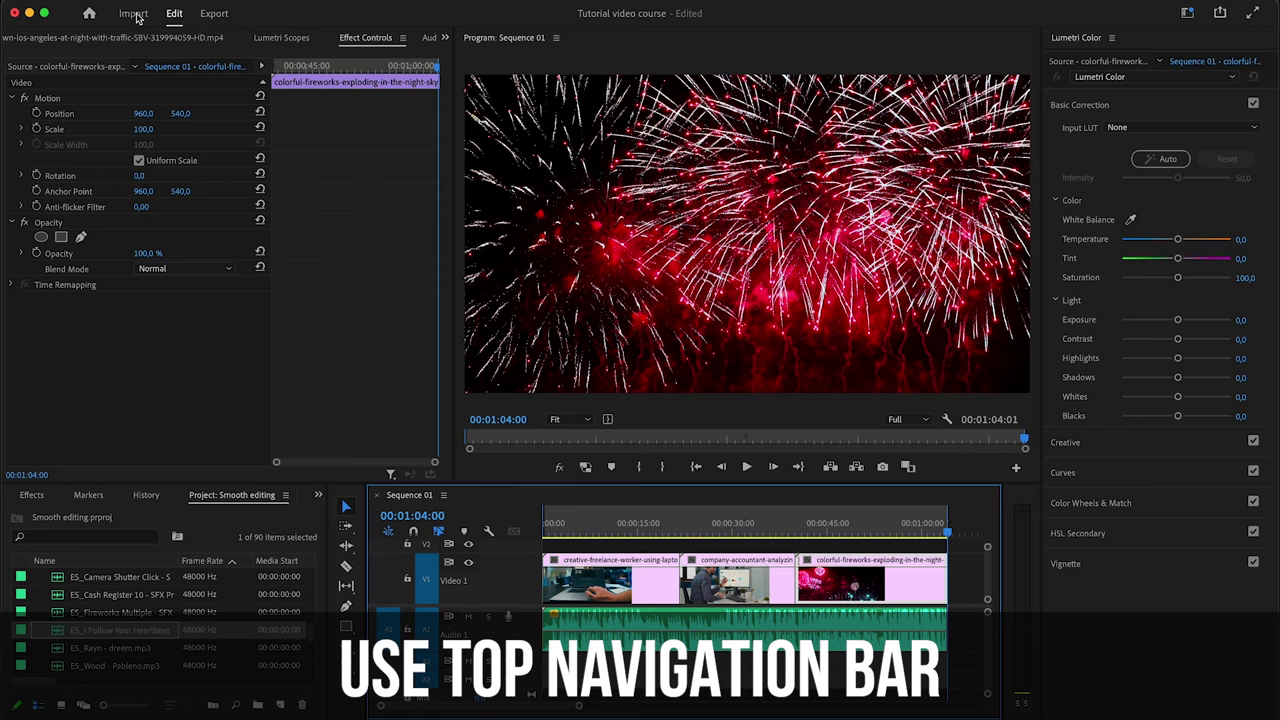
left_click(137, 14)
left_click(173, 15)
left_click(216, 14)
left_click(173, 14)
left_click(214, 14)
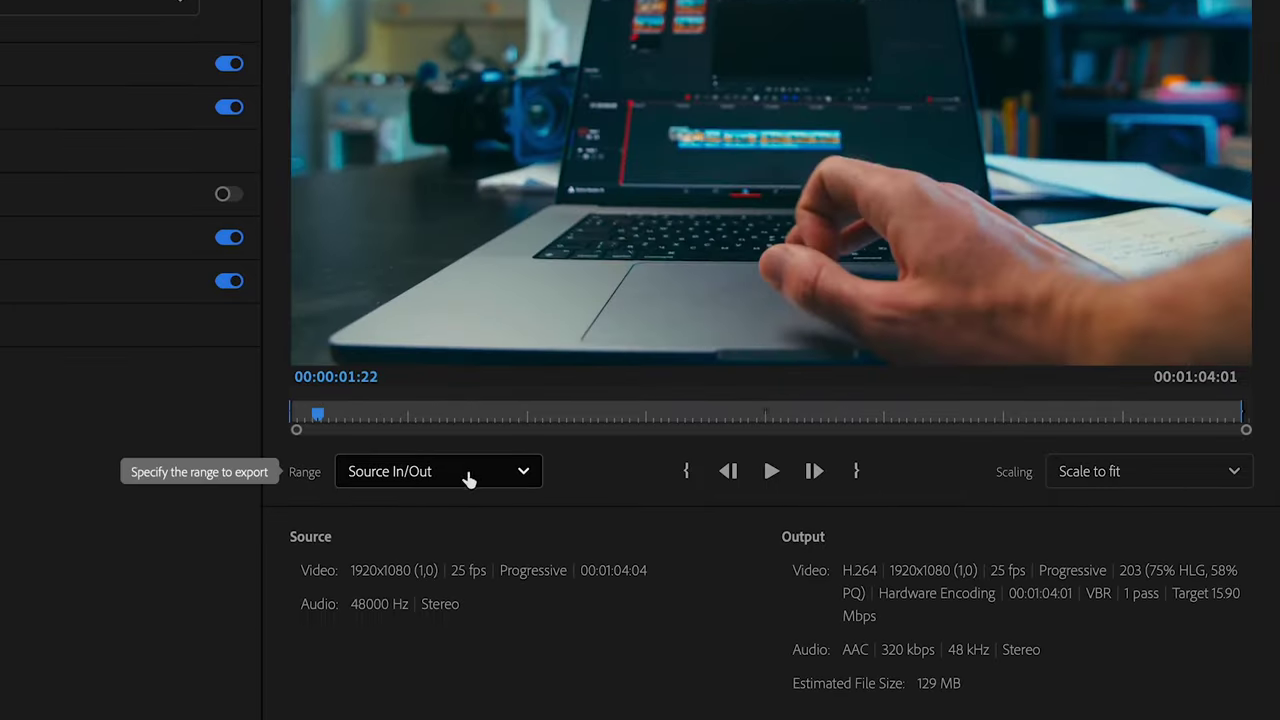
left_click(466, 654)
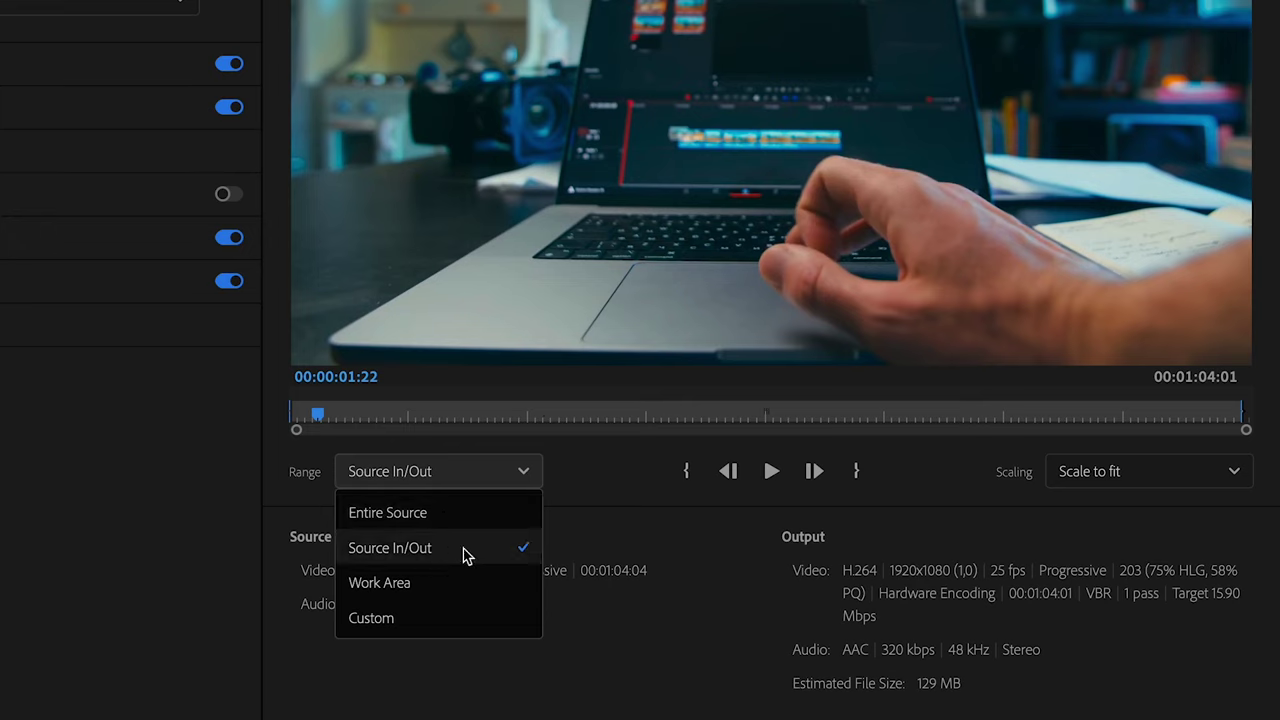
left_click(648, 530)
left_click(1103, 488)
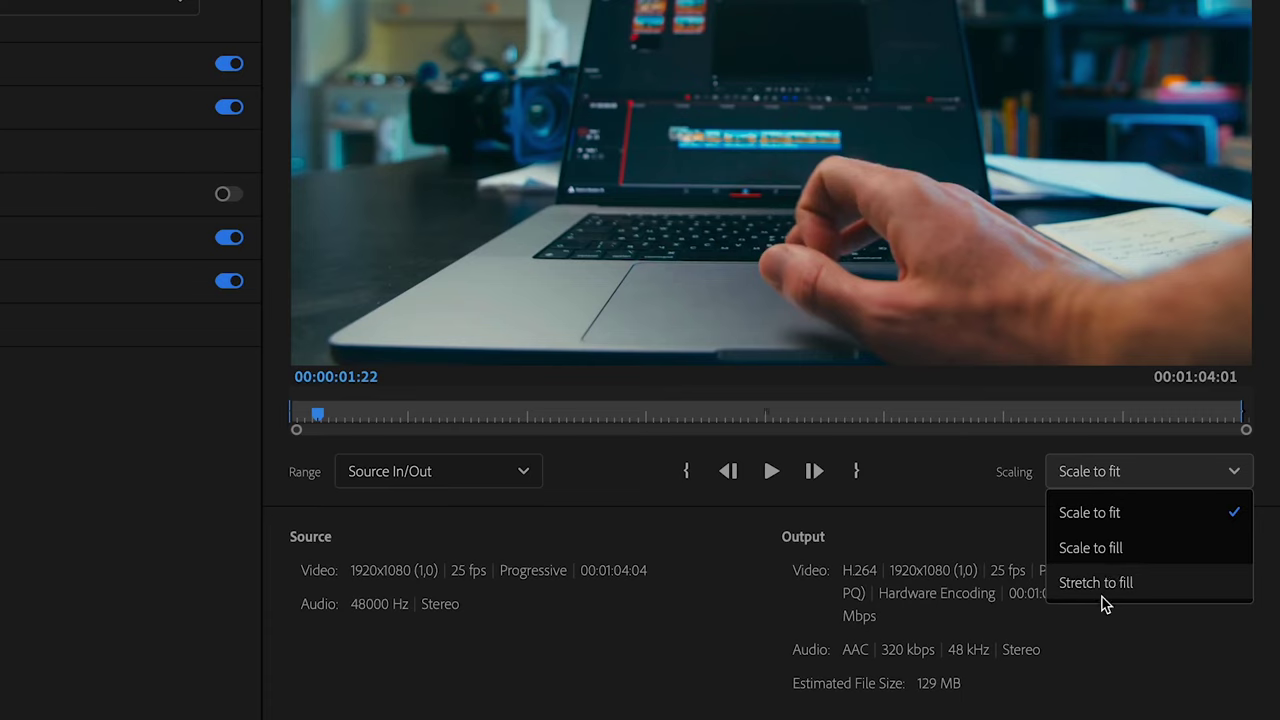
left_click(923, 540)
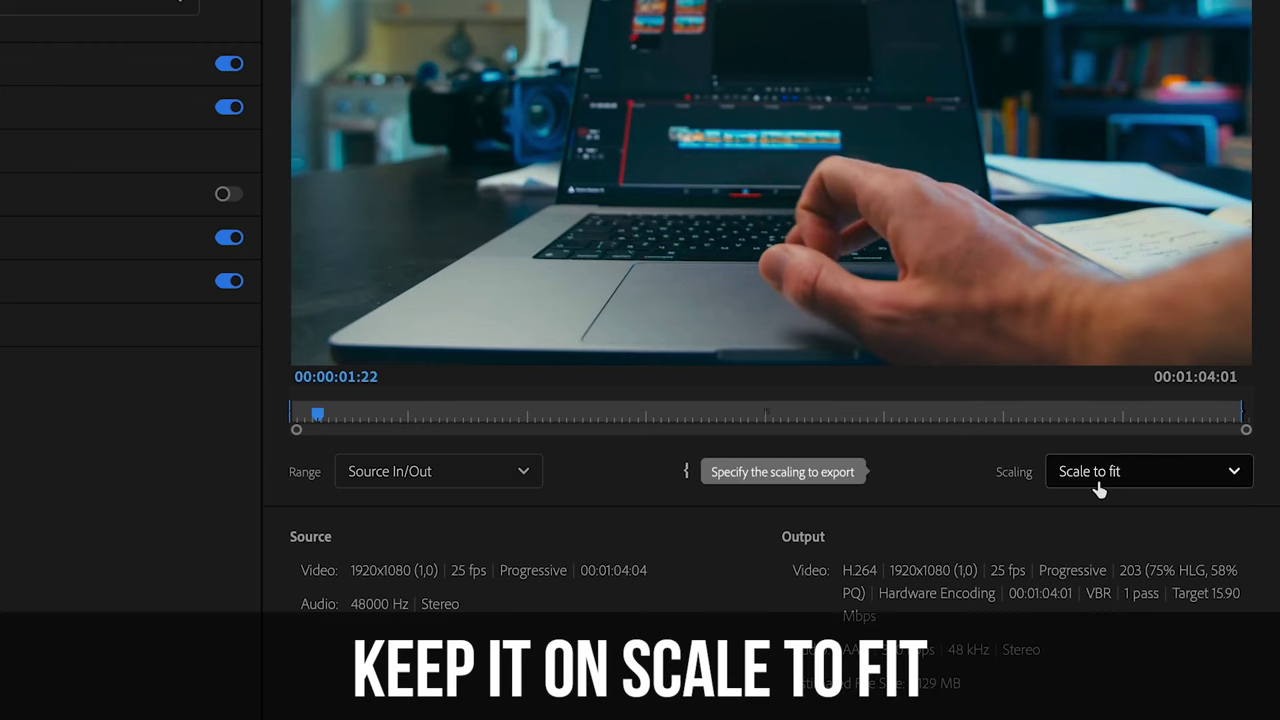
key("space")
key("space")
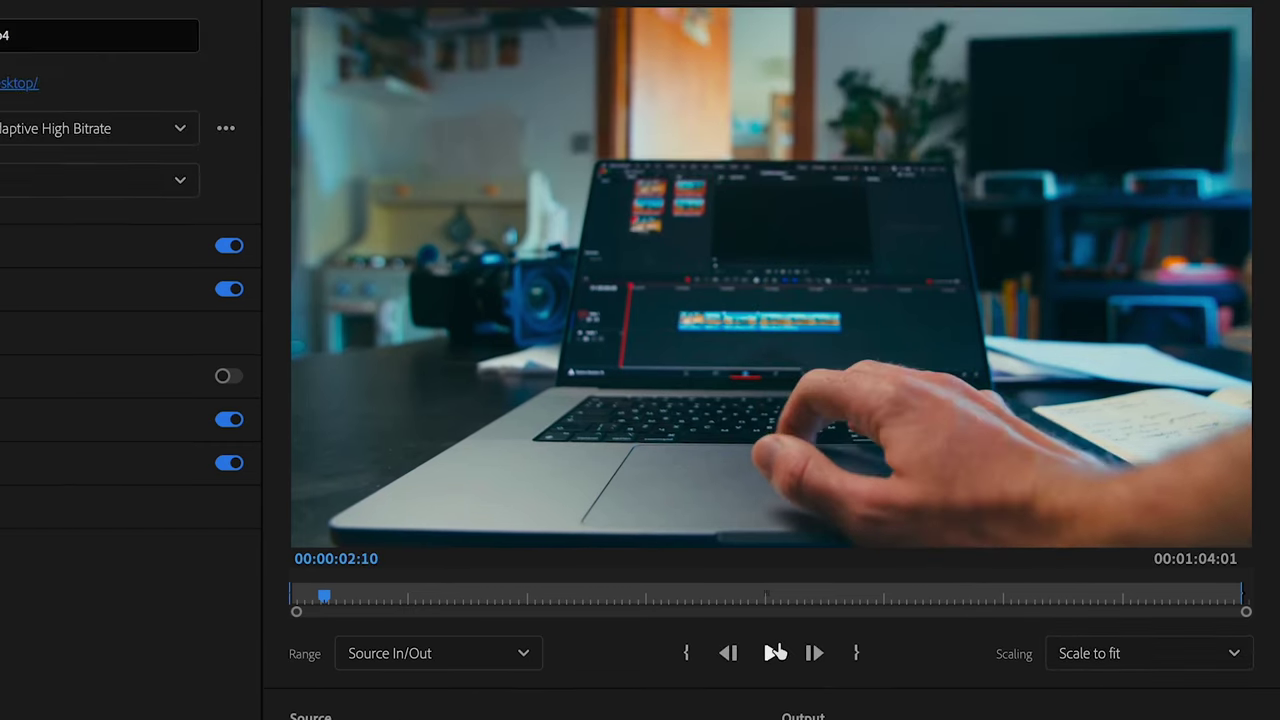
left_click(467, 597)
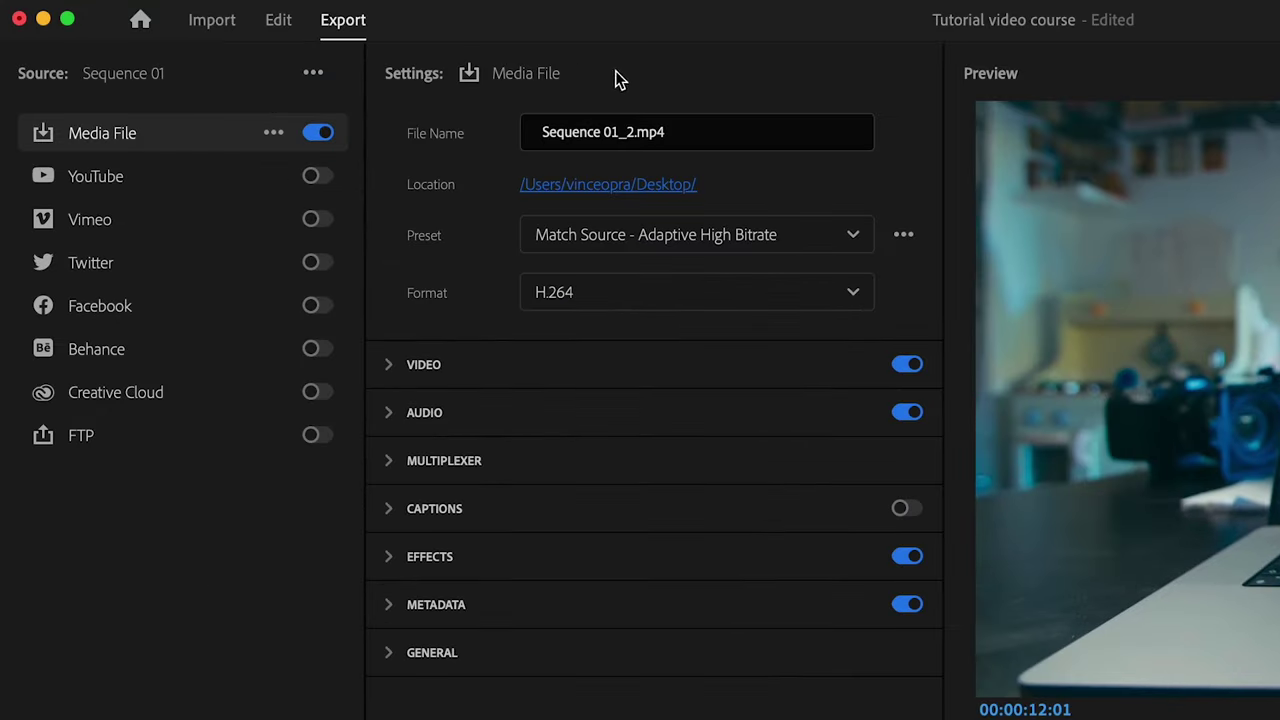
Step: Replace the export file name with 'Editing'
left_click(440, 138)
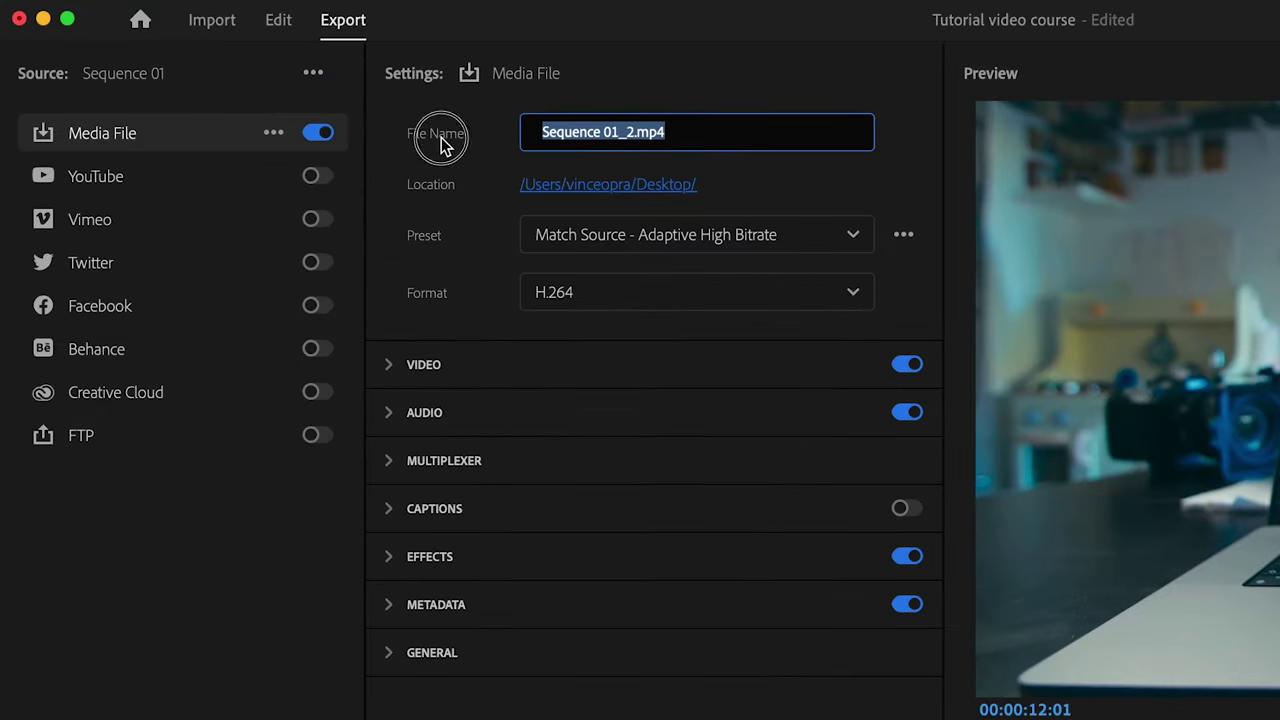
key("BackSpace")
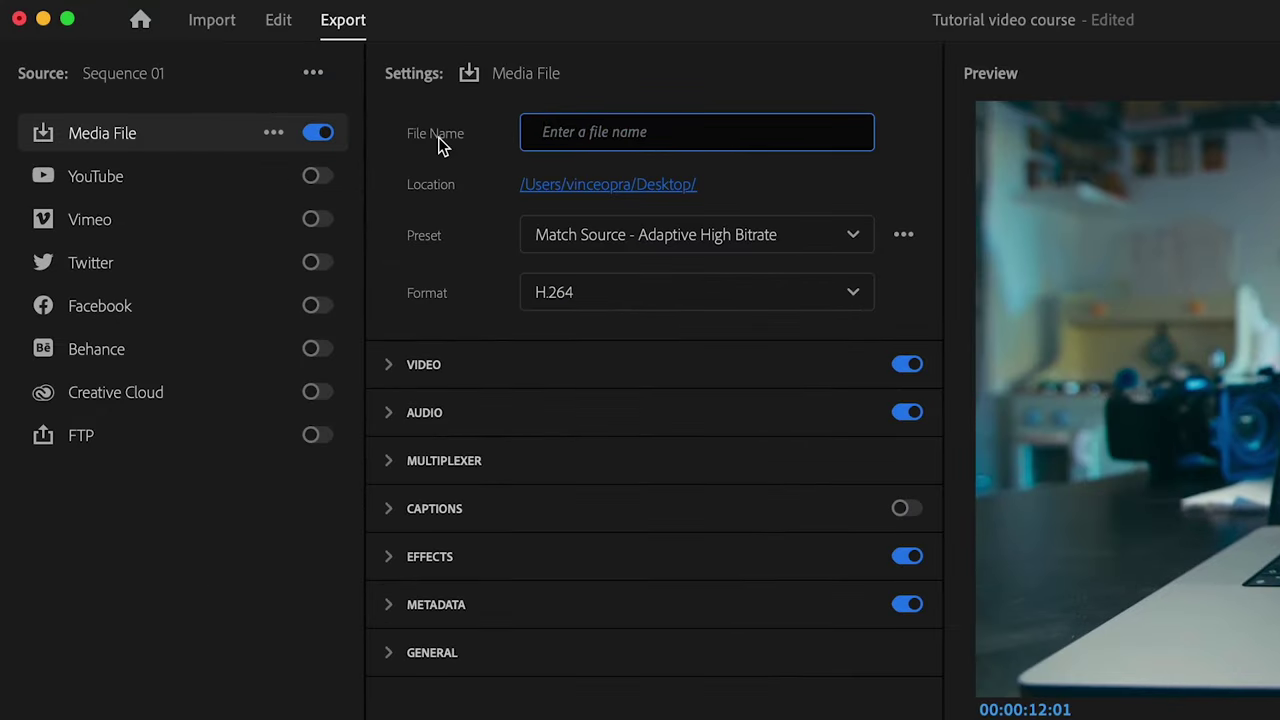
type("Editing")
key("Return")
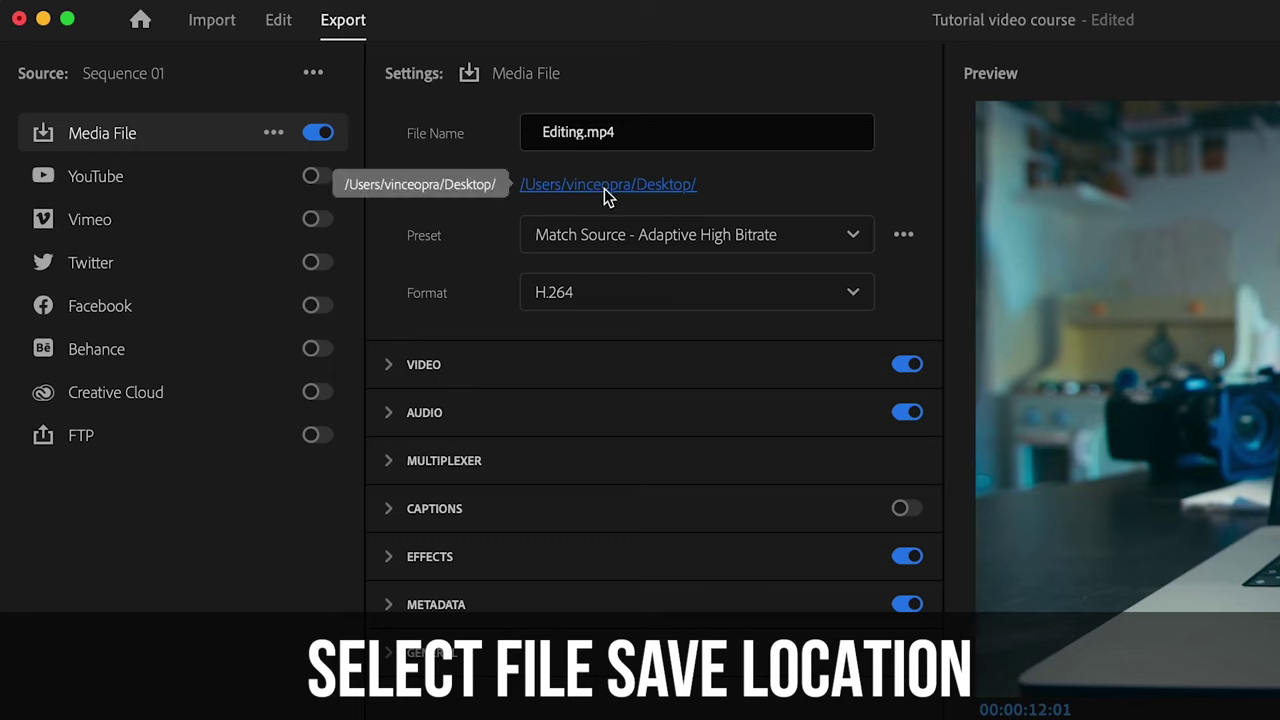
Step: Keep the Desktop as the export save location and confirm it
left_click(604, 188)
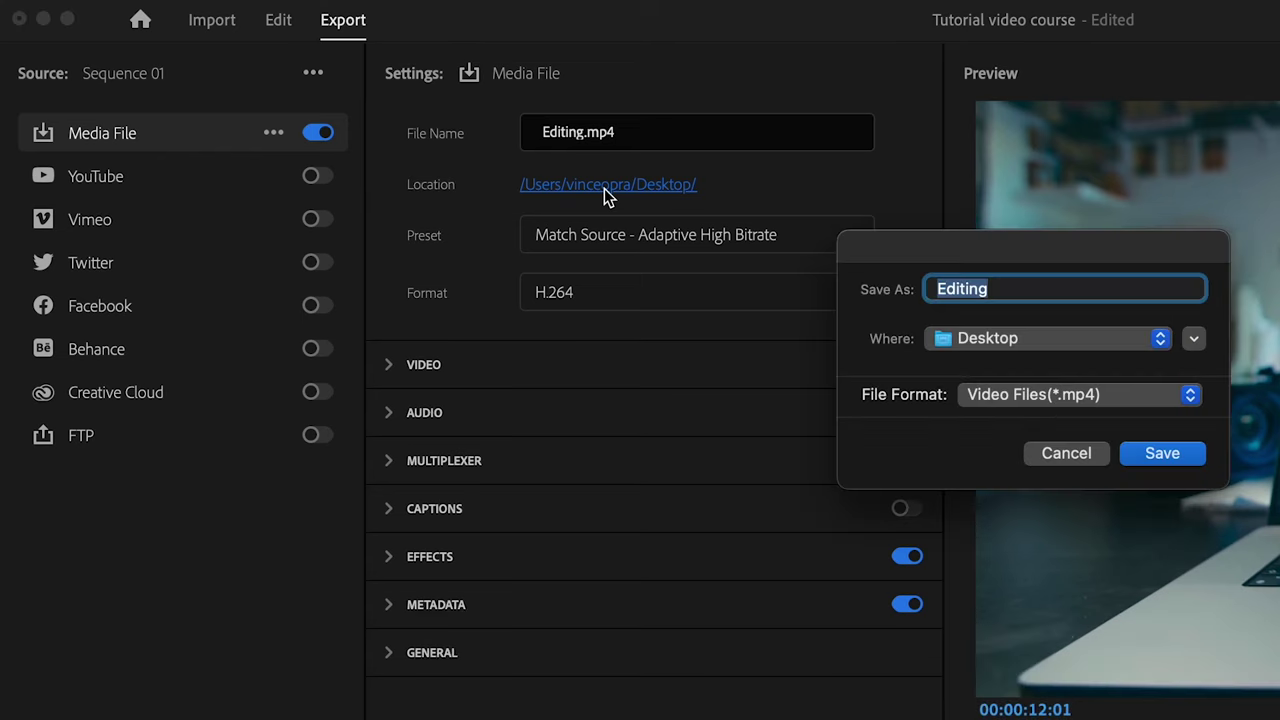
left_click(988, 348)
left_click(1040, 345)
left_click(1163, 454)
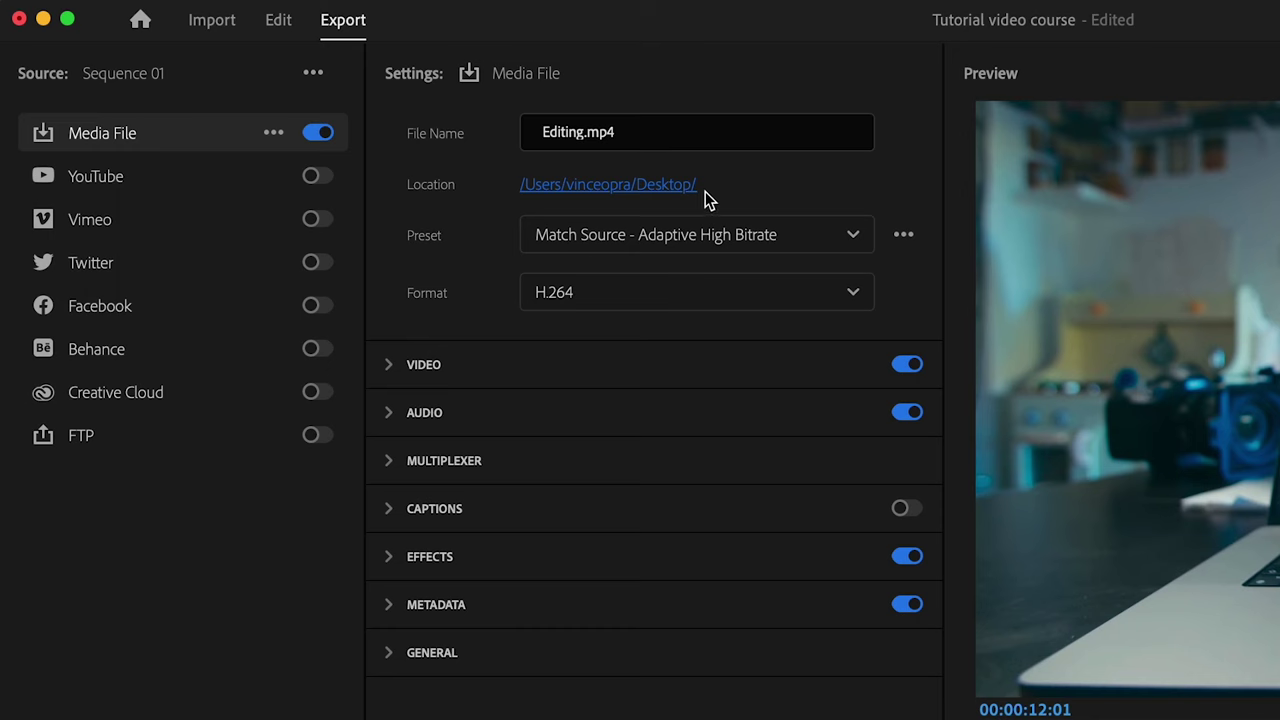
Step: Search the preset manager for 'Youtube', star YouTube 1080p Full HD and apply it
left_click(645, 230)
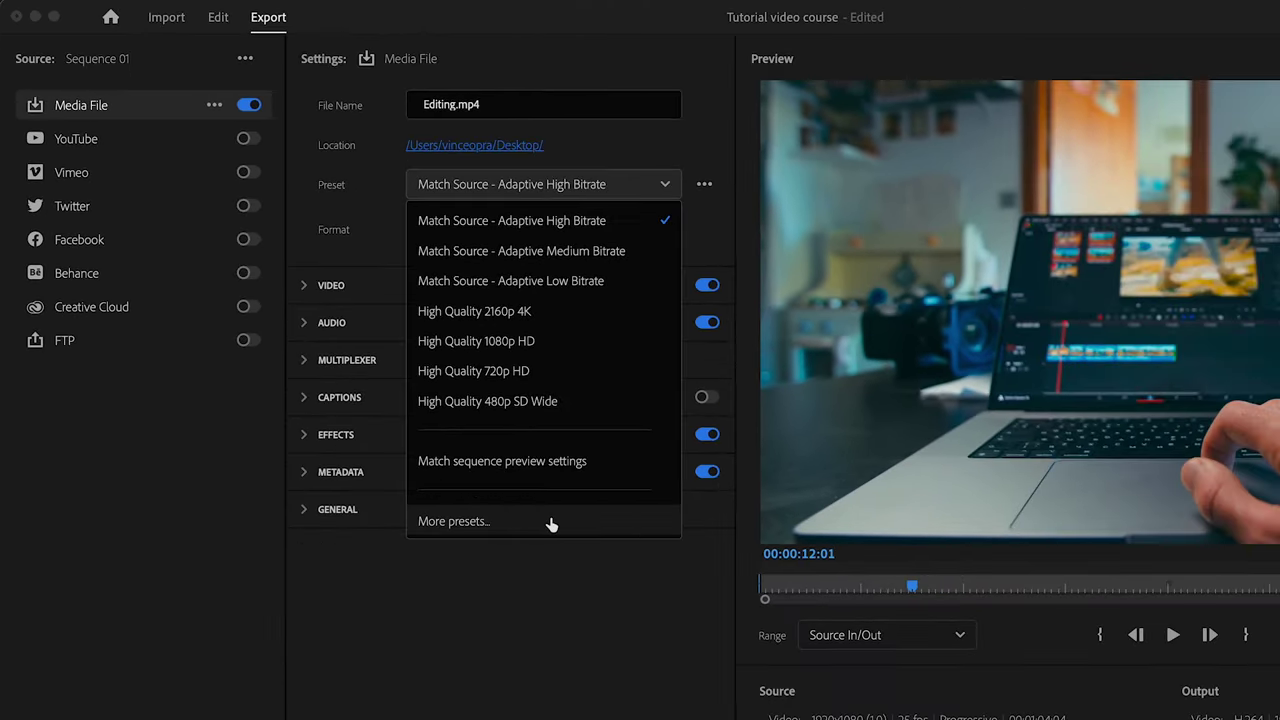
left_click(706, 667)
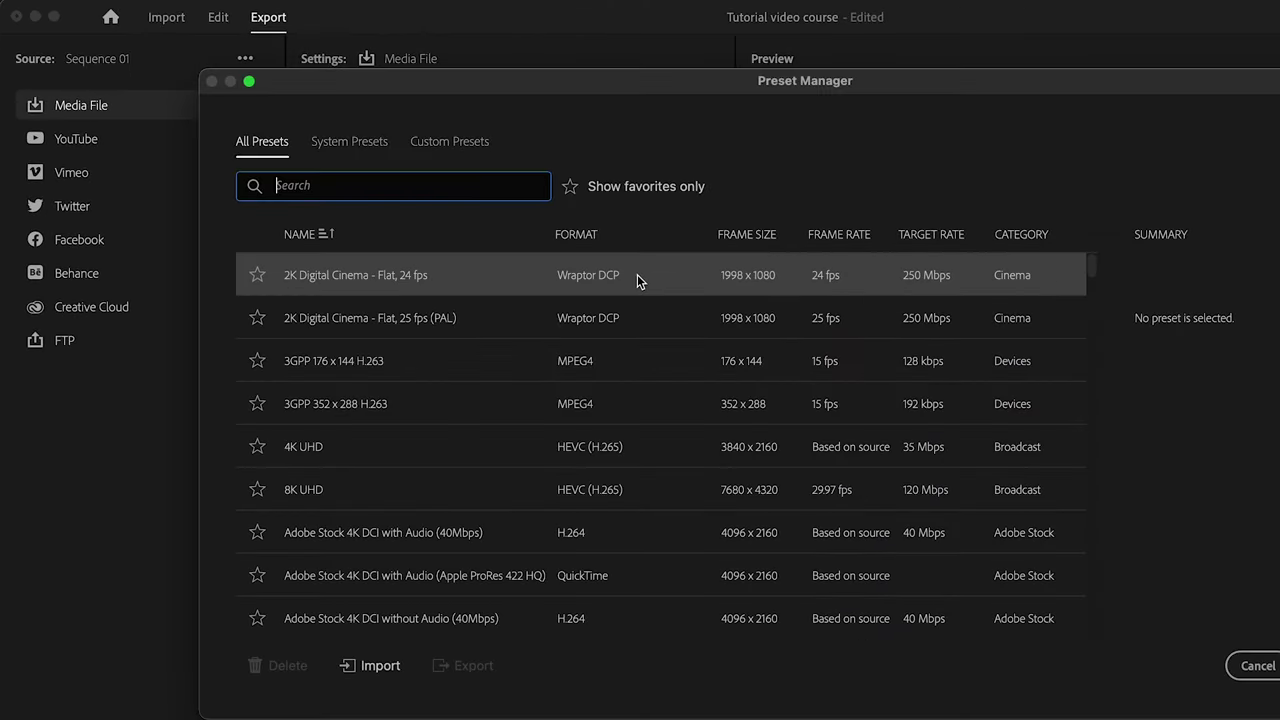
scroll(637, 274, "down", 15)
scroll(637, 274, "down", 20)
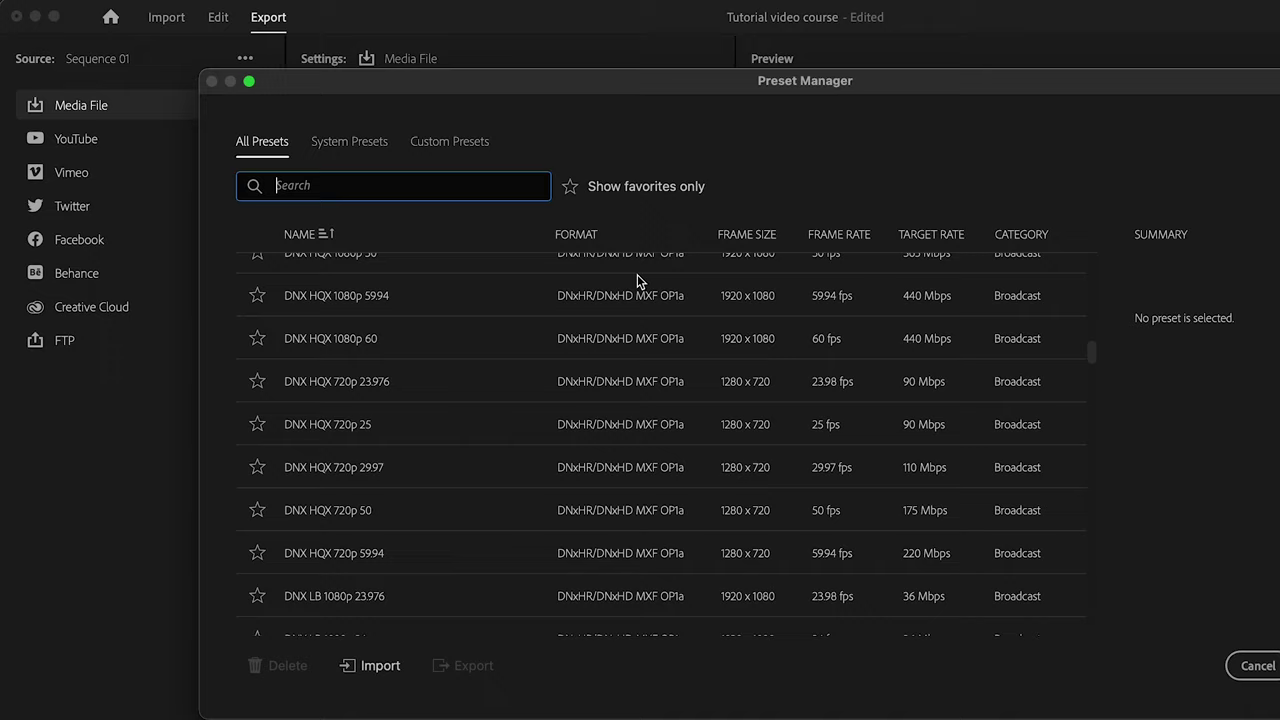
scroll(633, 276, "up", 20)
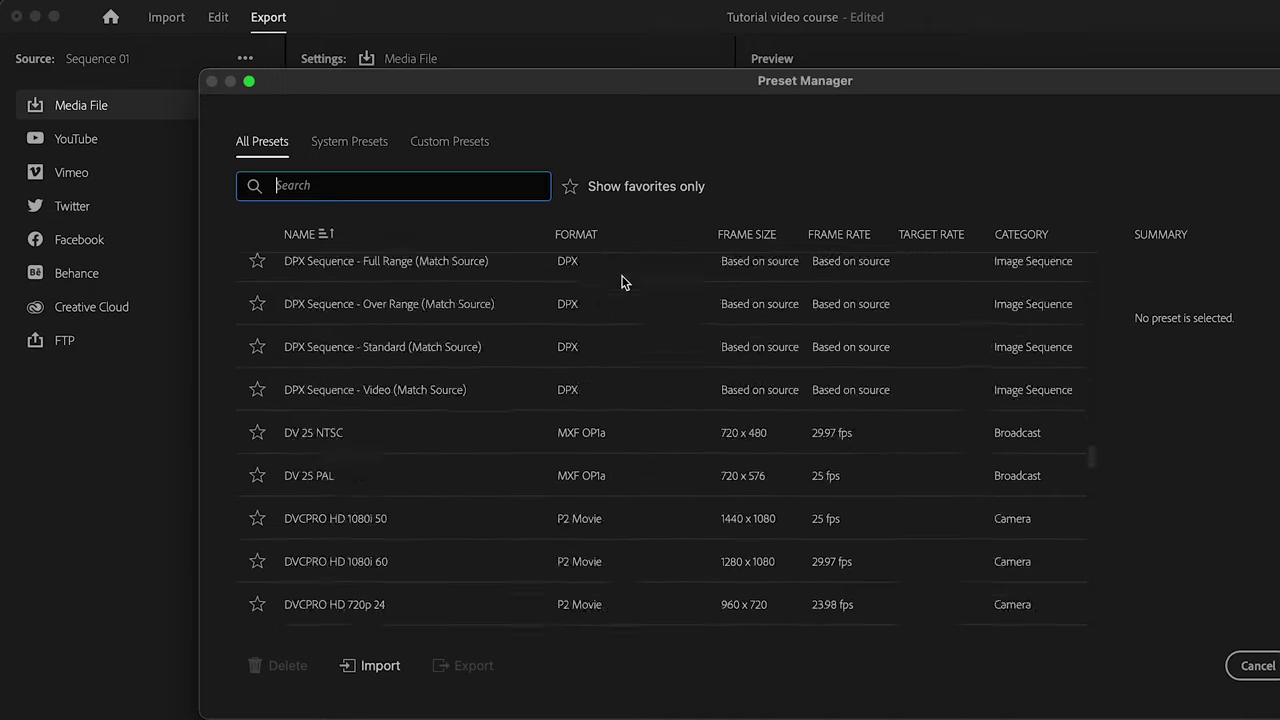
left_click(403, 188)
type("Youtube")
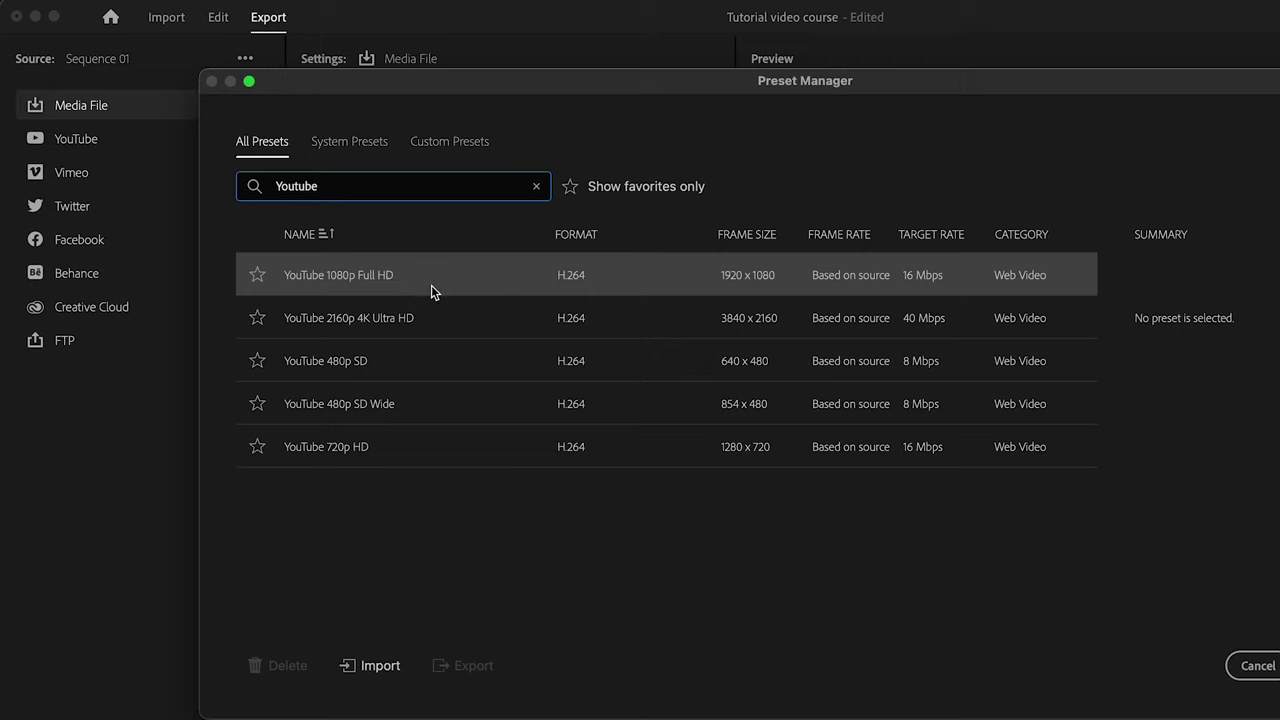
left_click(257, 275)
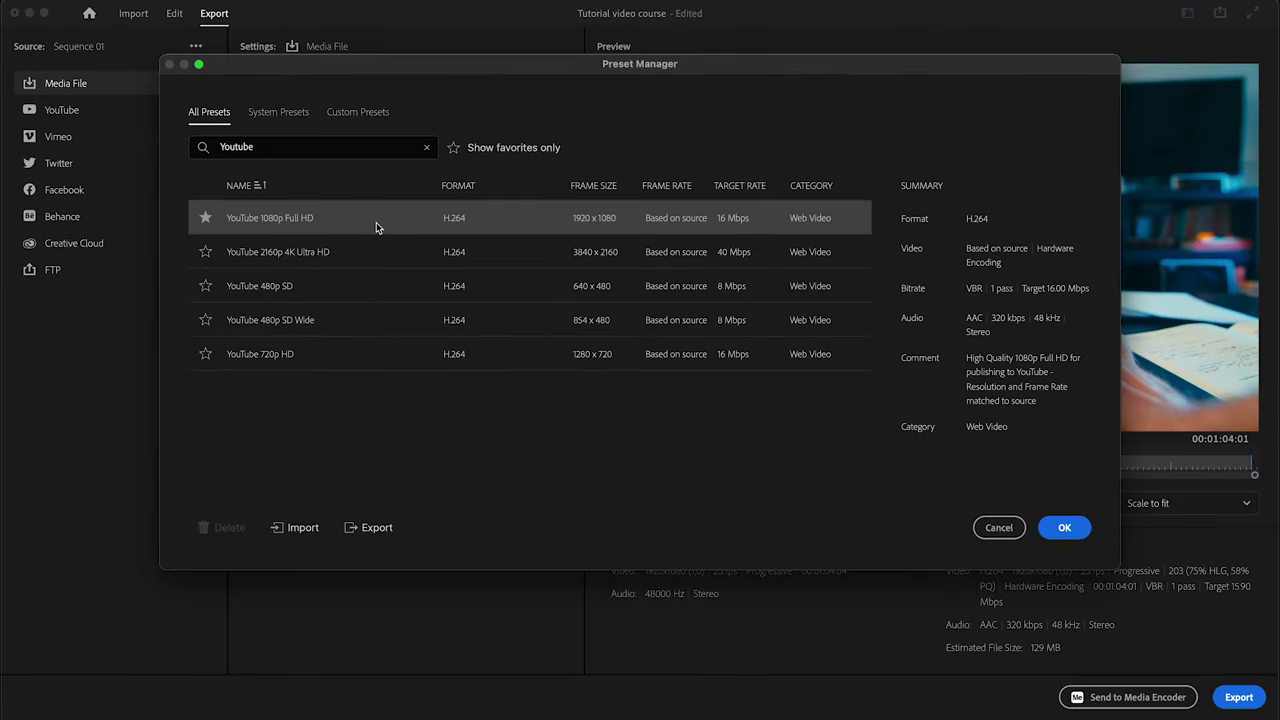
left_click(1064, 528)
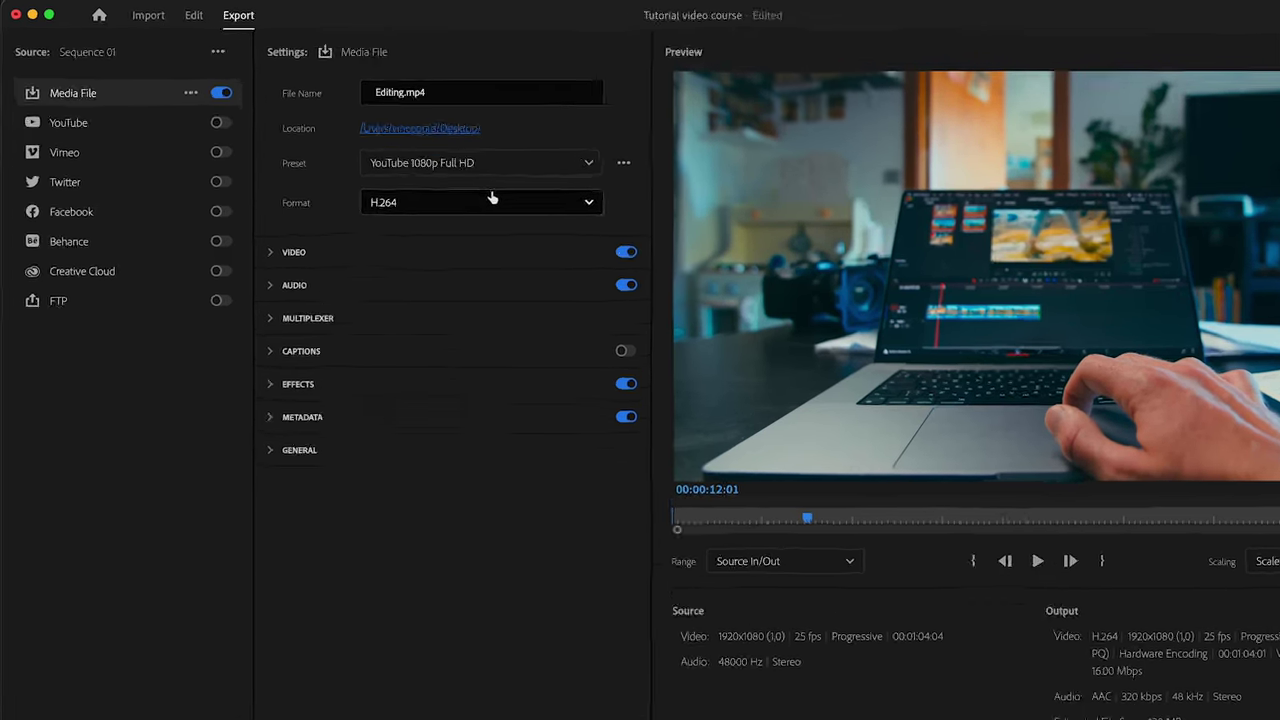
left_click(492, 200)
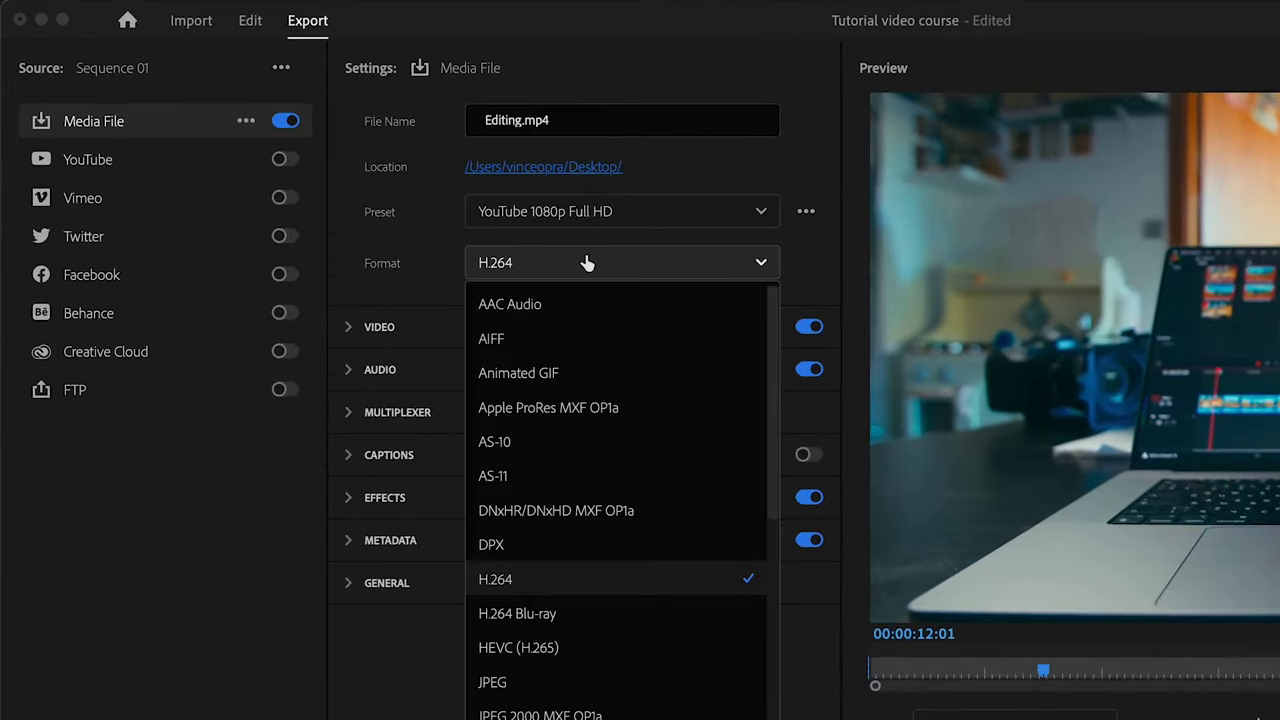
left_click(587, 262)
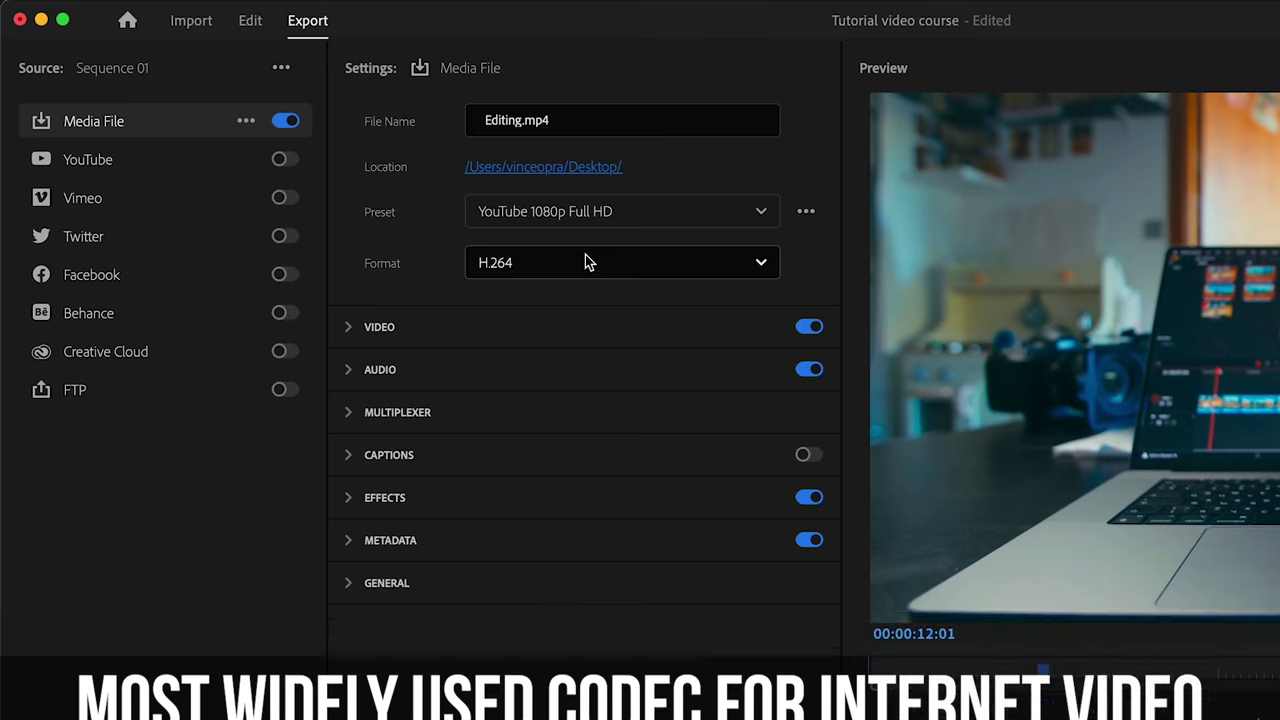
left_click(587, 262)
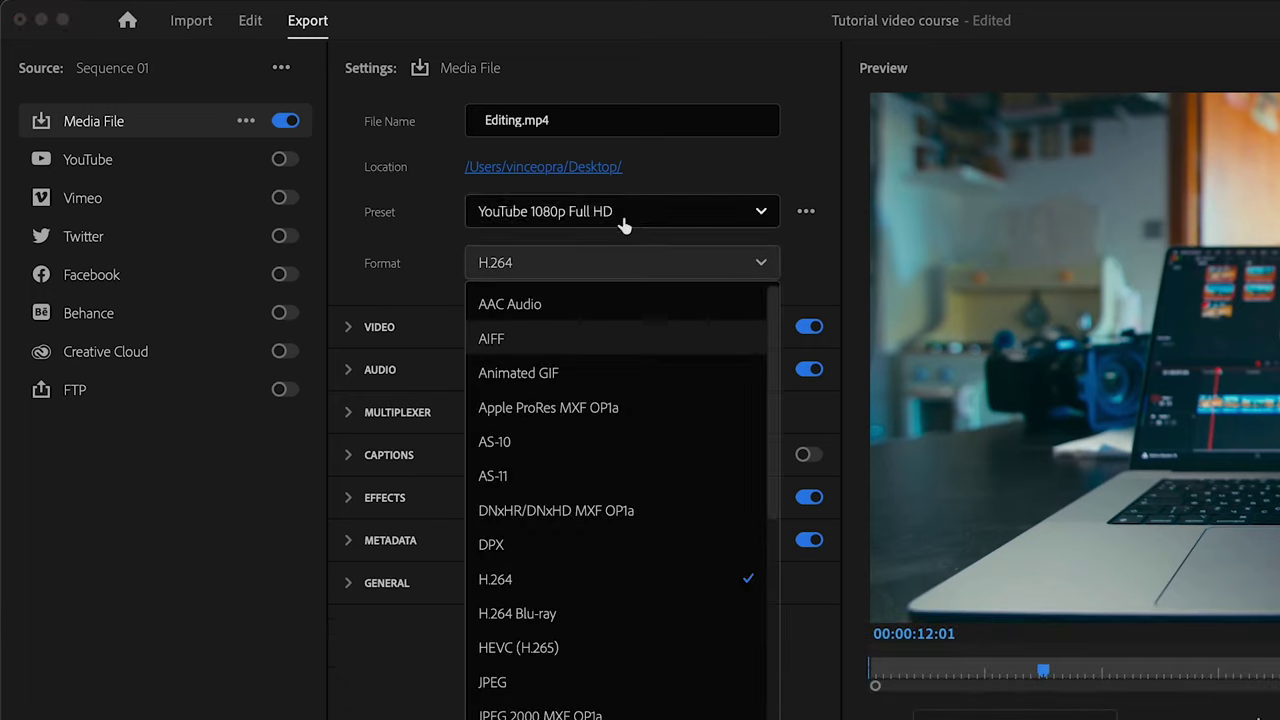
scroll(709, 340, "down", 5)
scroll(709, 333, "up", 5)
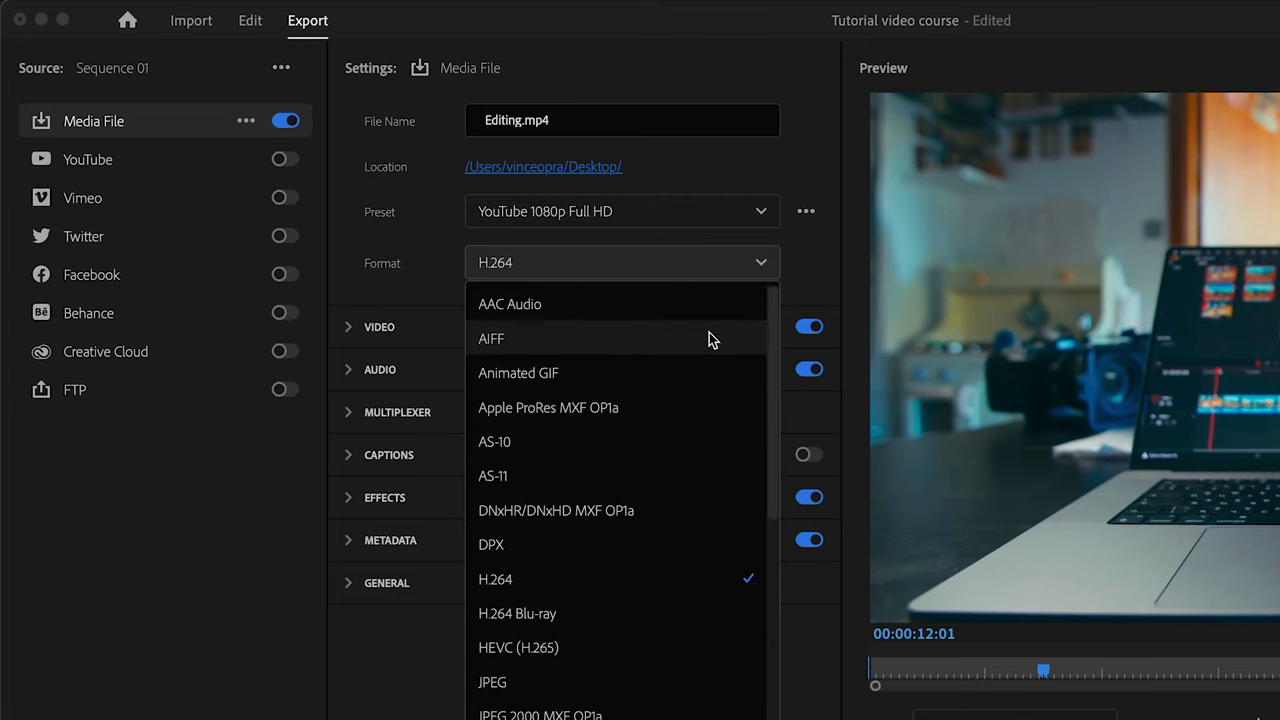
left_click(760, 265)
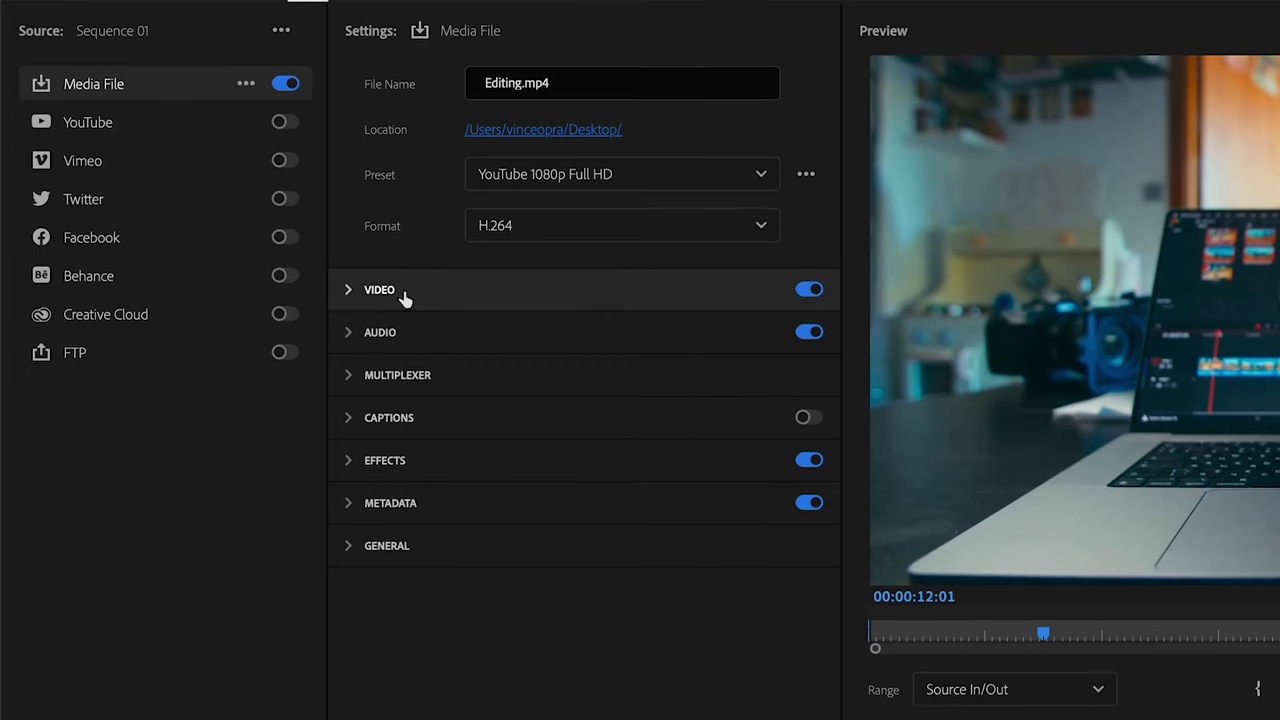
Step: Expand the Video settings and pick Square Pixels (1.0) as the pixel aspect
left_click(349, 291)
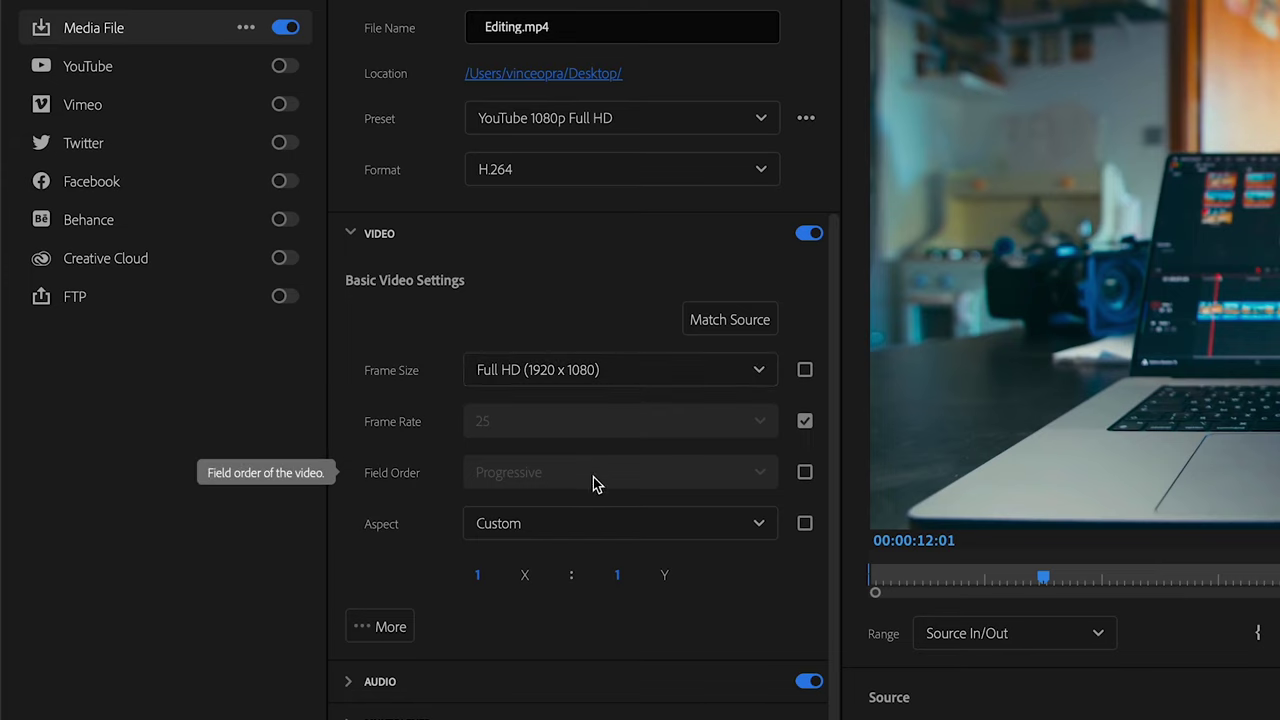
scroll(738, 424, "down", 1)
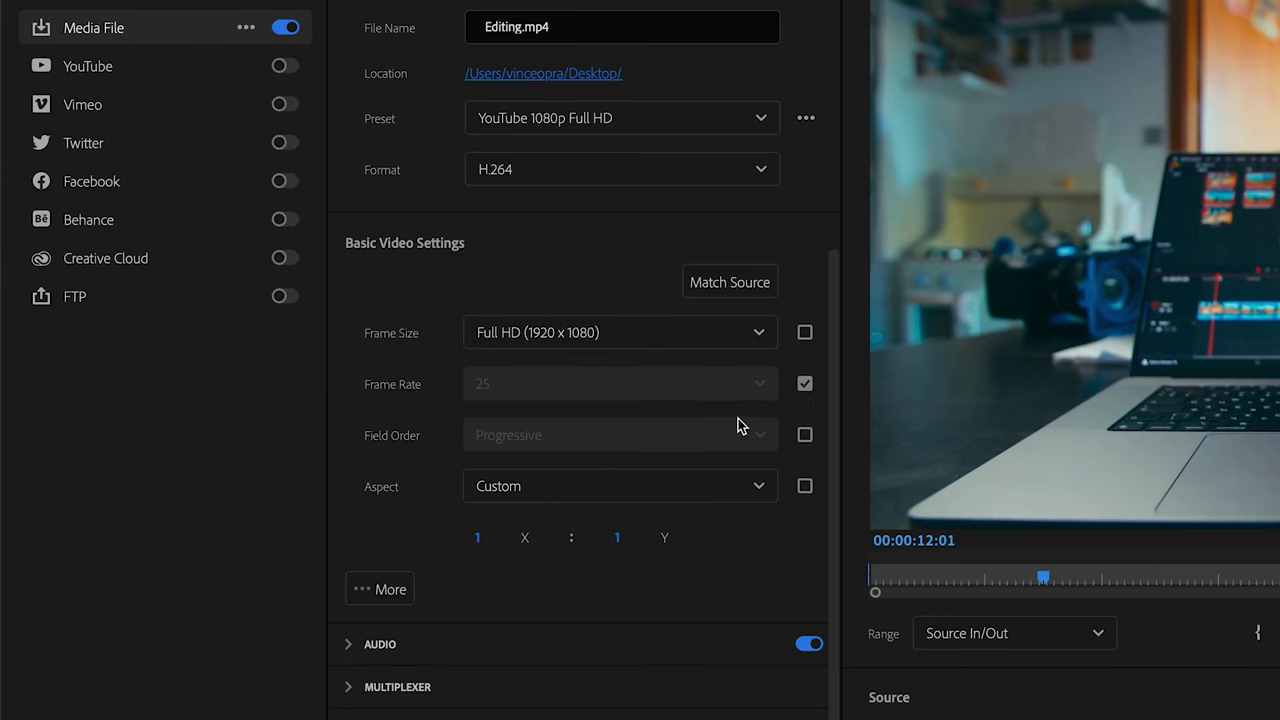
left_click(601, 486)
scroll(600, 527, "up", 3)
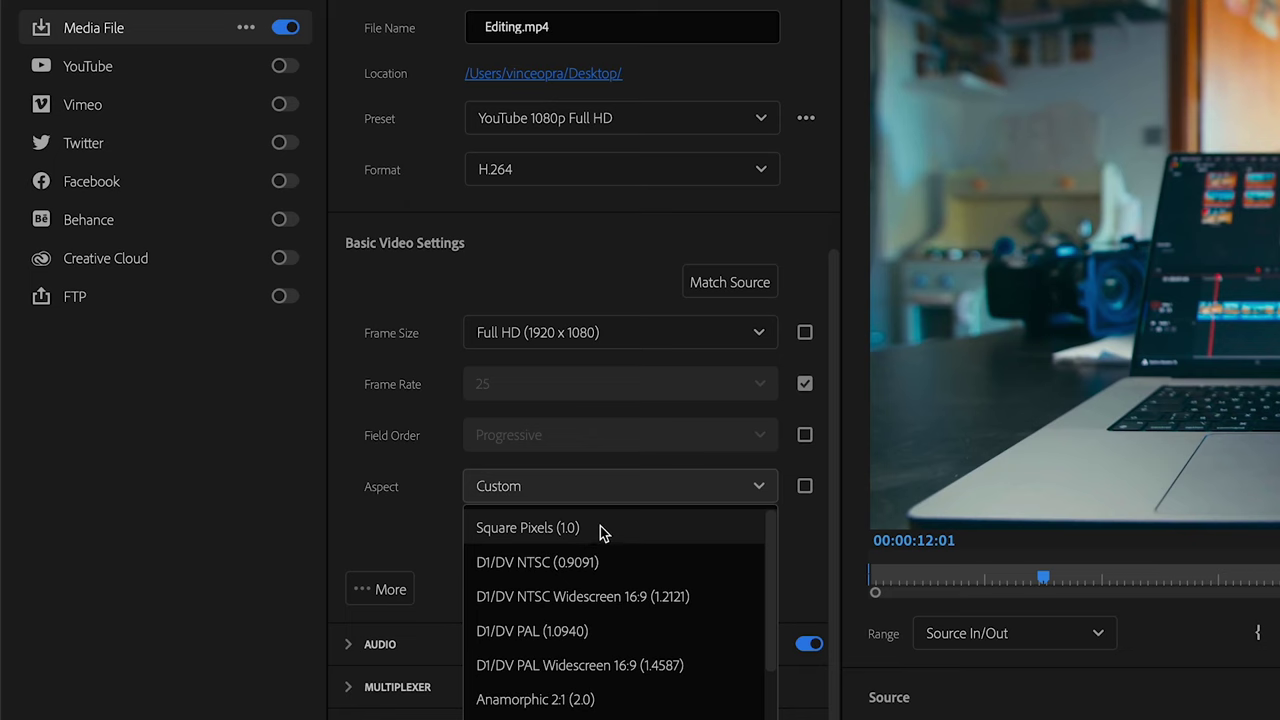
left_click(591, 528)
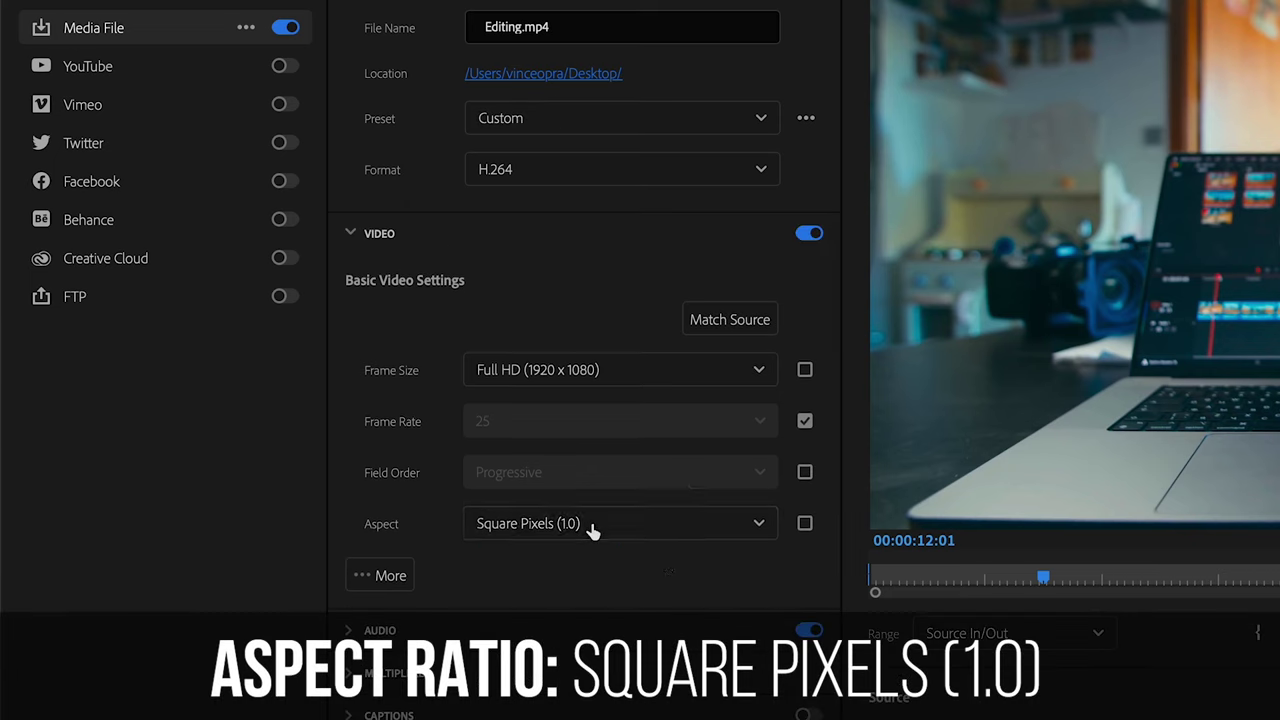
Step: Turn on Render at Maximum Depth and Use Maximum Render Quality
left_click(410, 567)
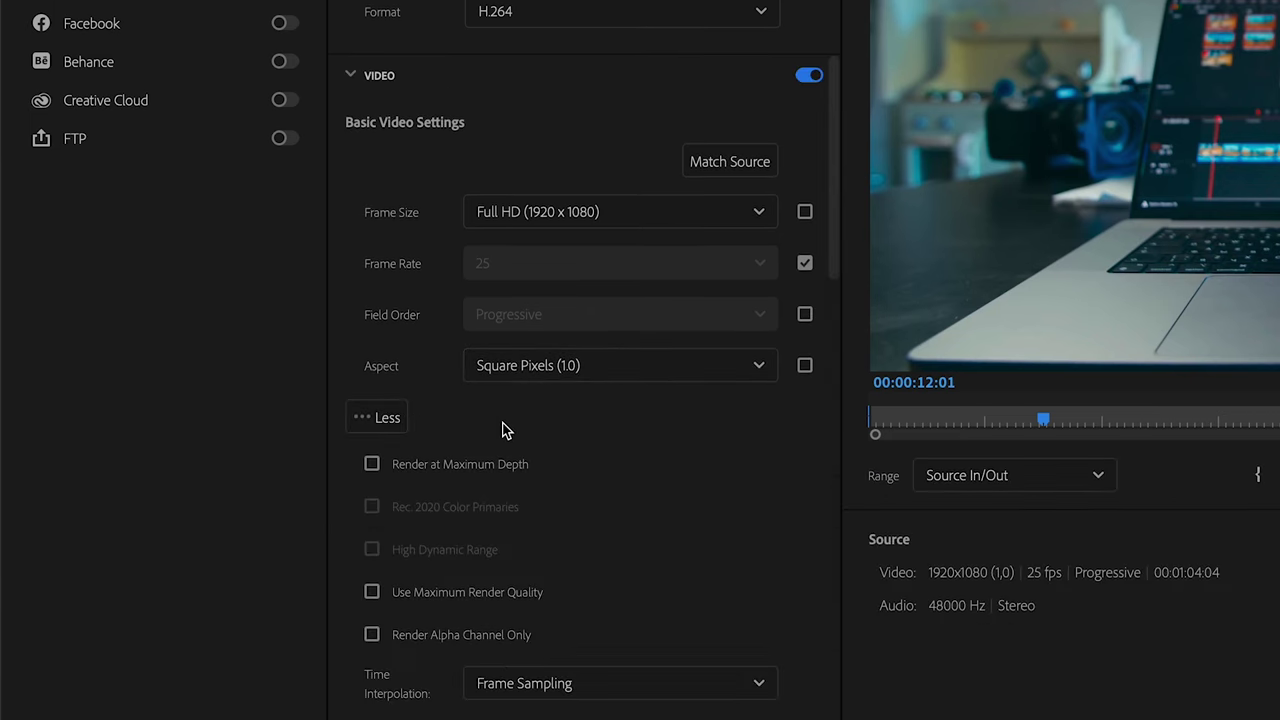
scroll(502, 430, "down", 3)
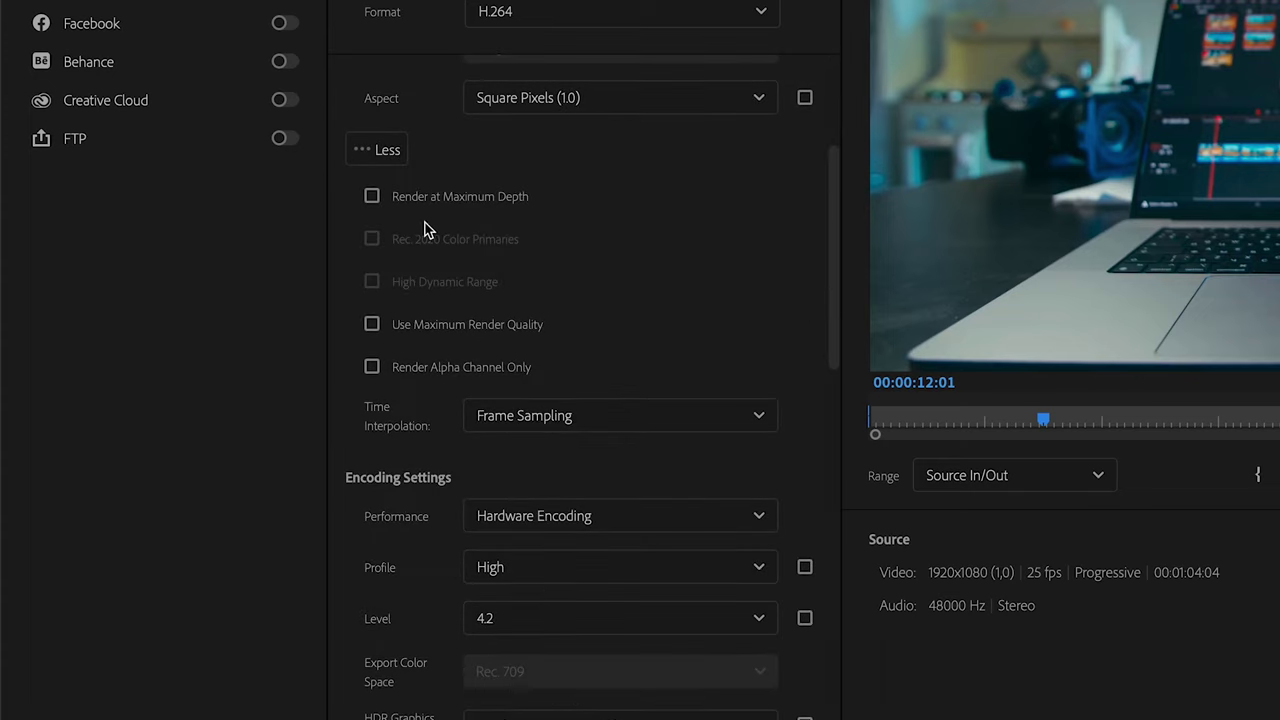
left_click(372, 197)
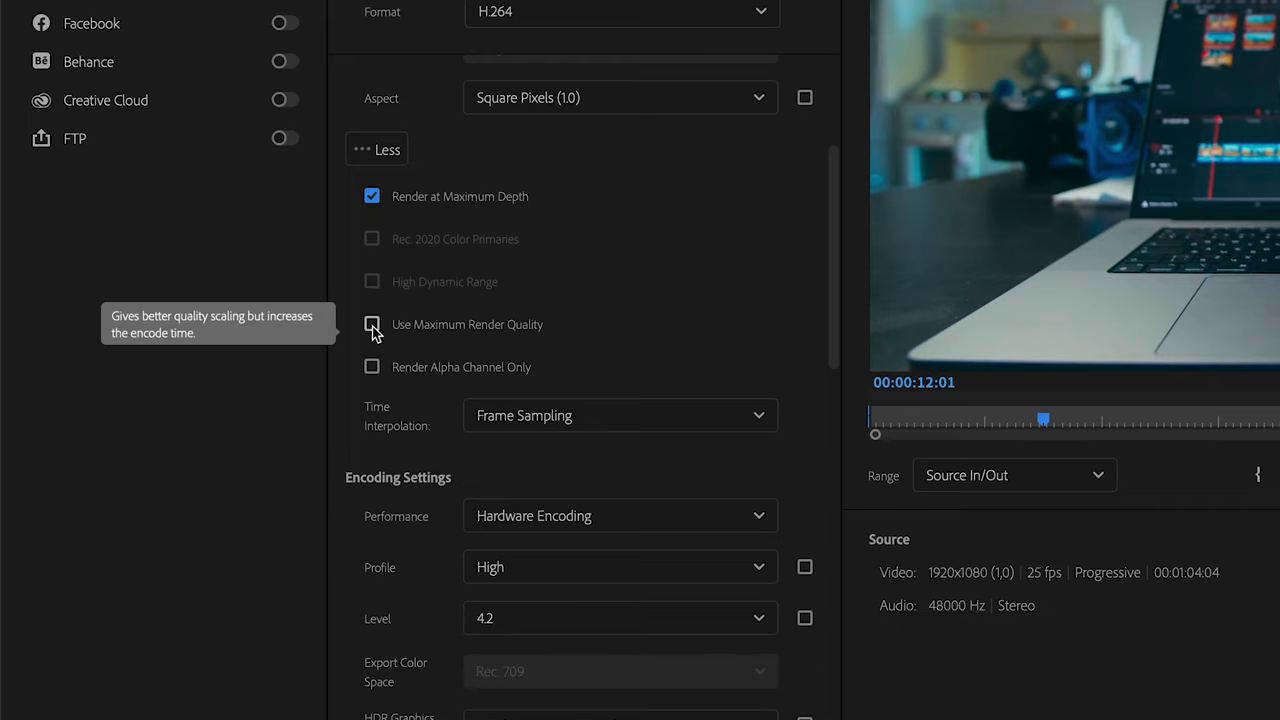
left_click(372, 327)
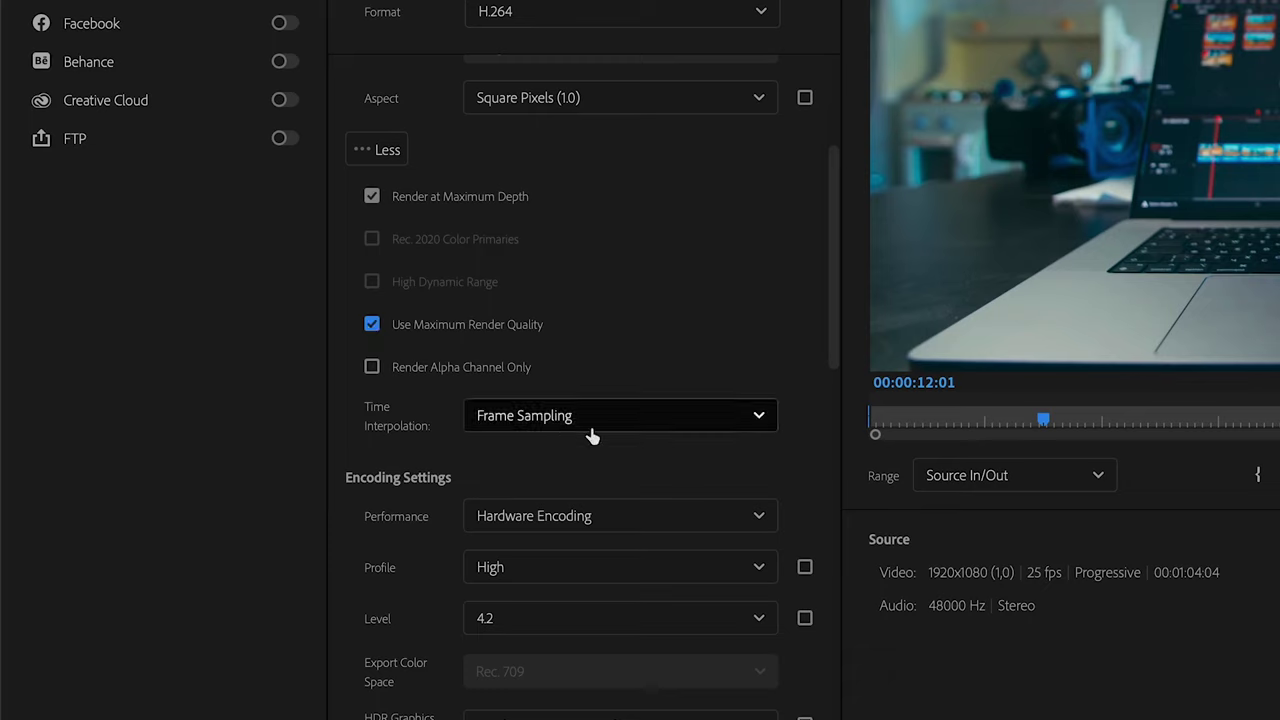
Step: Keep Hardware Encoding as the encoding performance setting
mouse_move(400, 431)
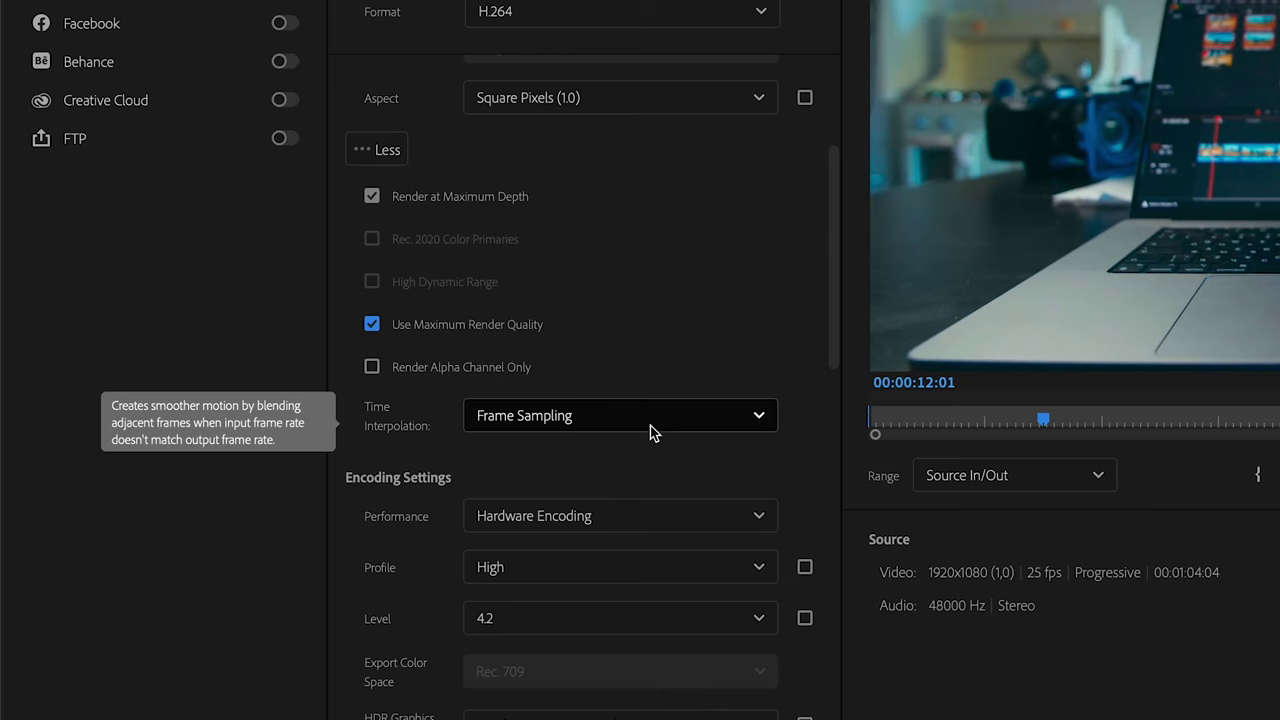
scroll(388, 305, "down", 3)
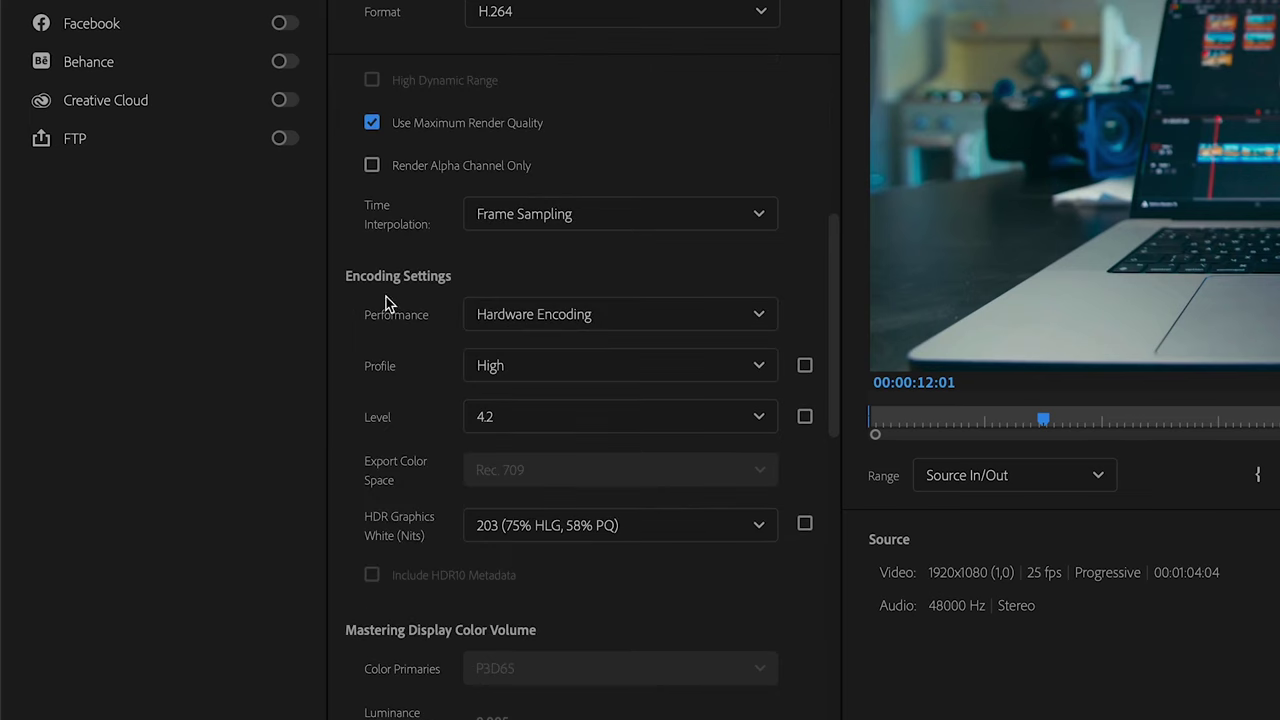
left_click(503, 314)
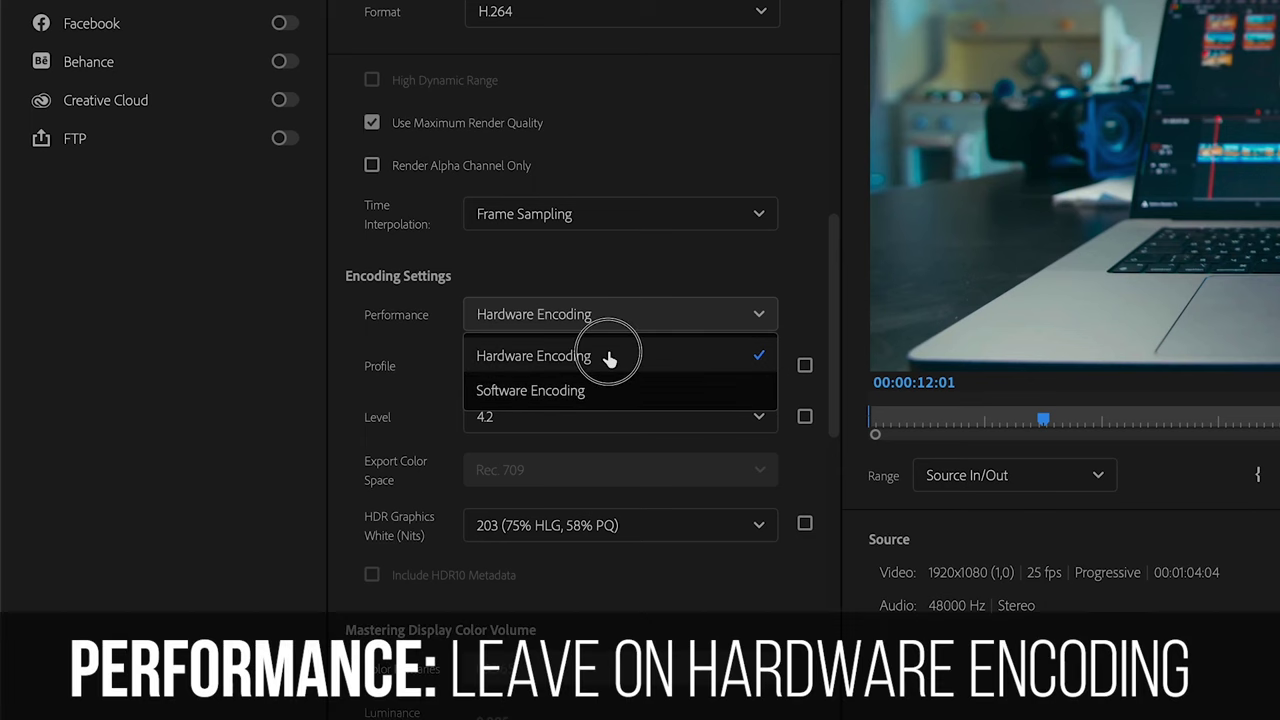
left_click(608, 356)
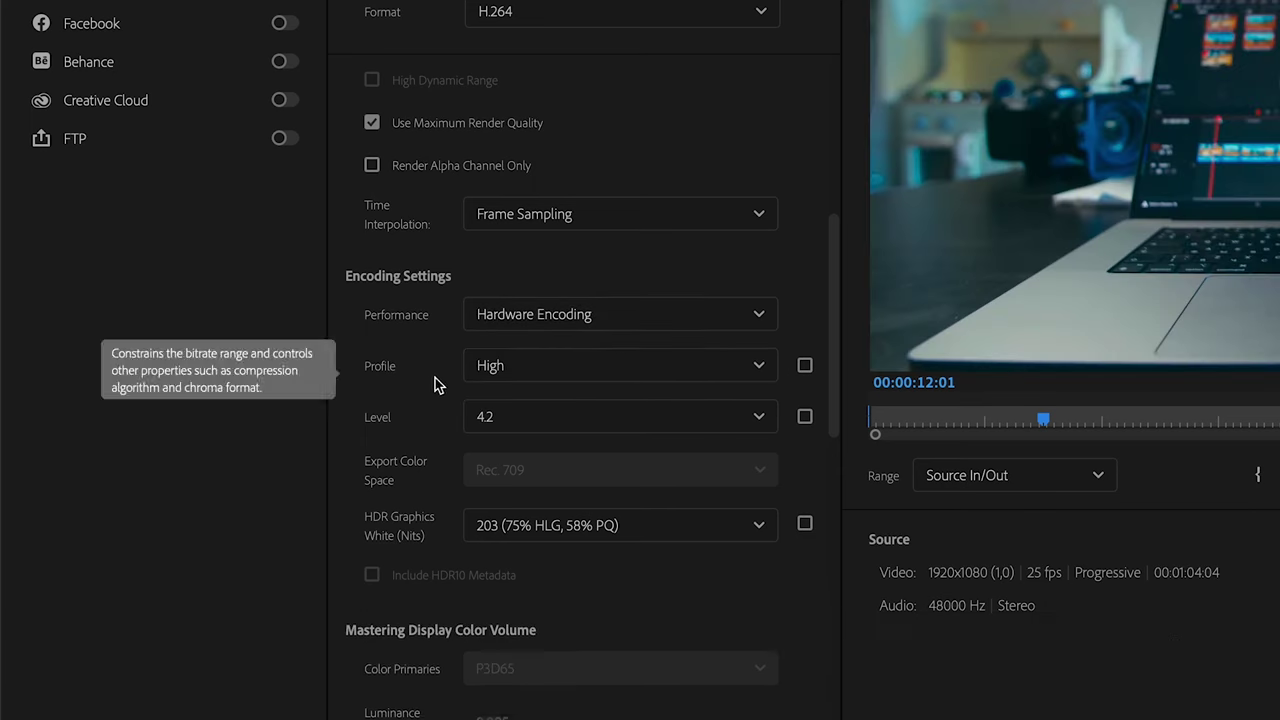
Step: Keep the High H.264 profile and scroll down to the bitrate settings
scroll(434, 380, "down", 1)
left_click(577, 306)
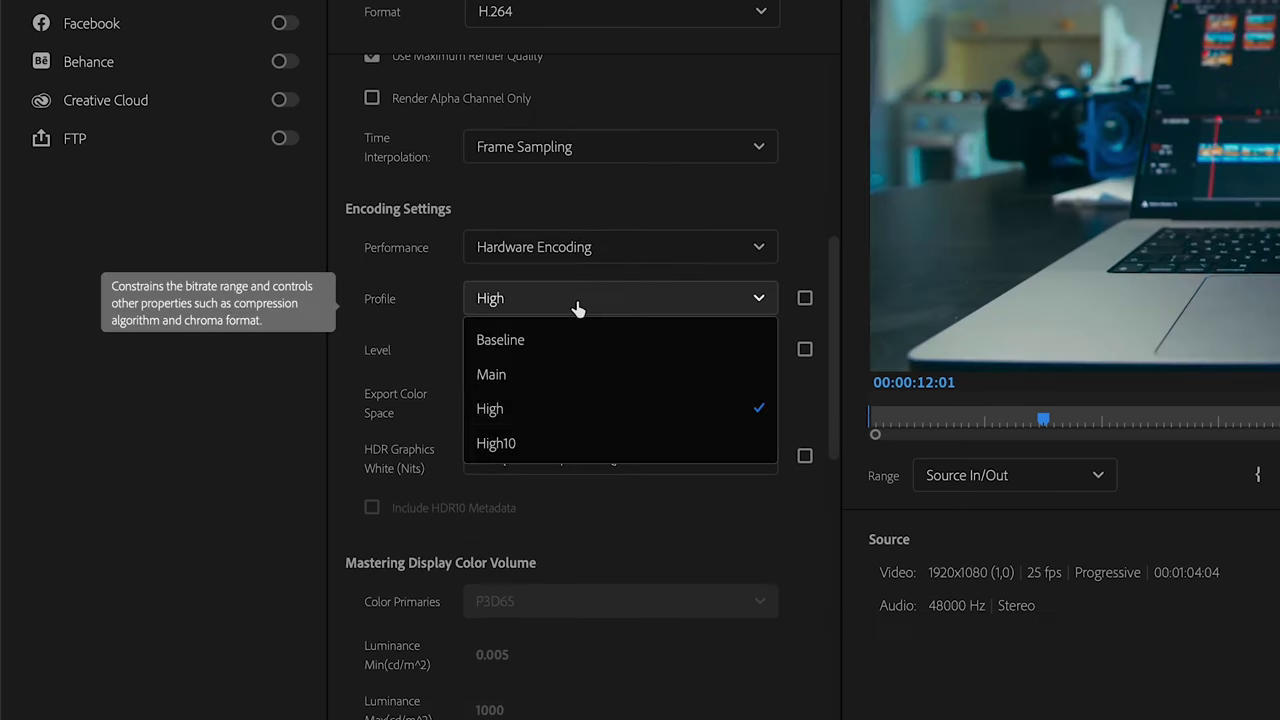
left_click(518, 412)
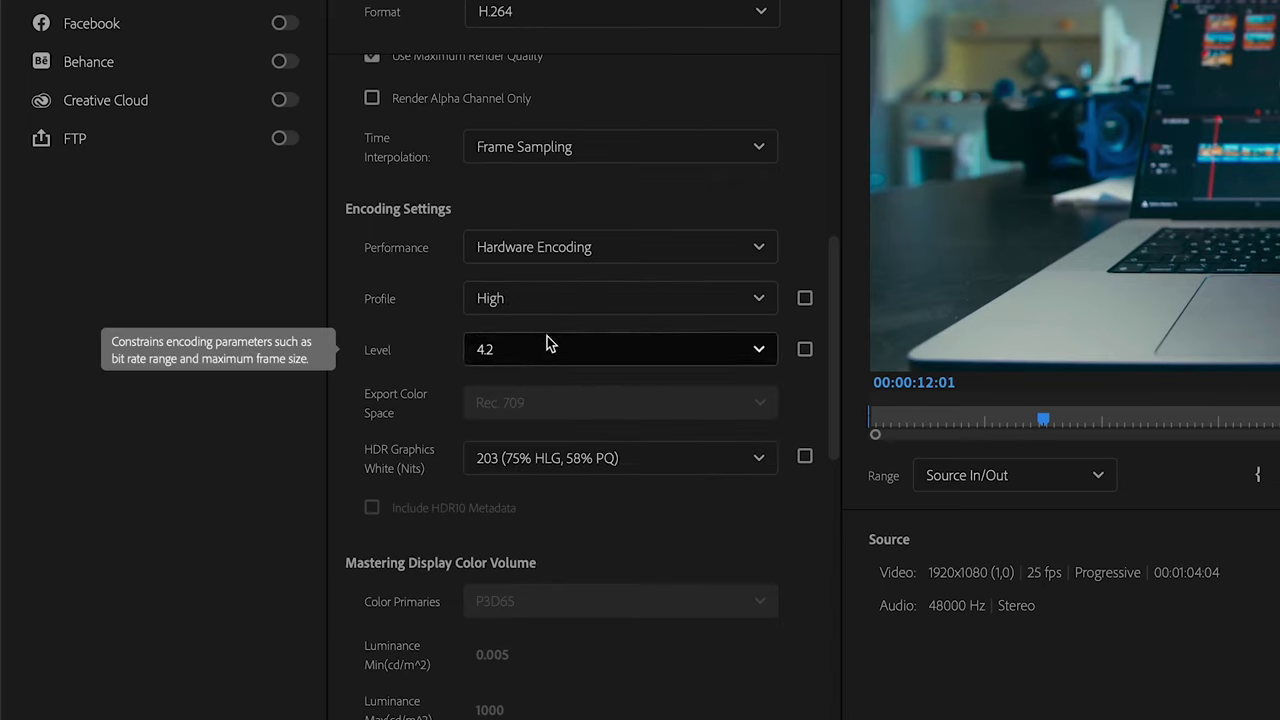
scroll(367, 460, "down", 5)
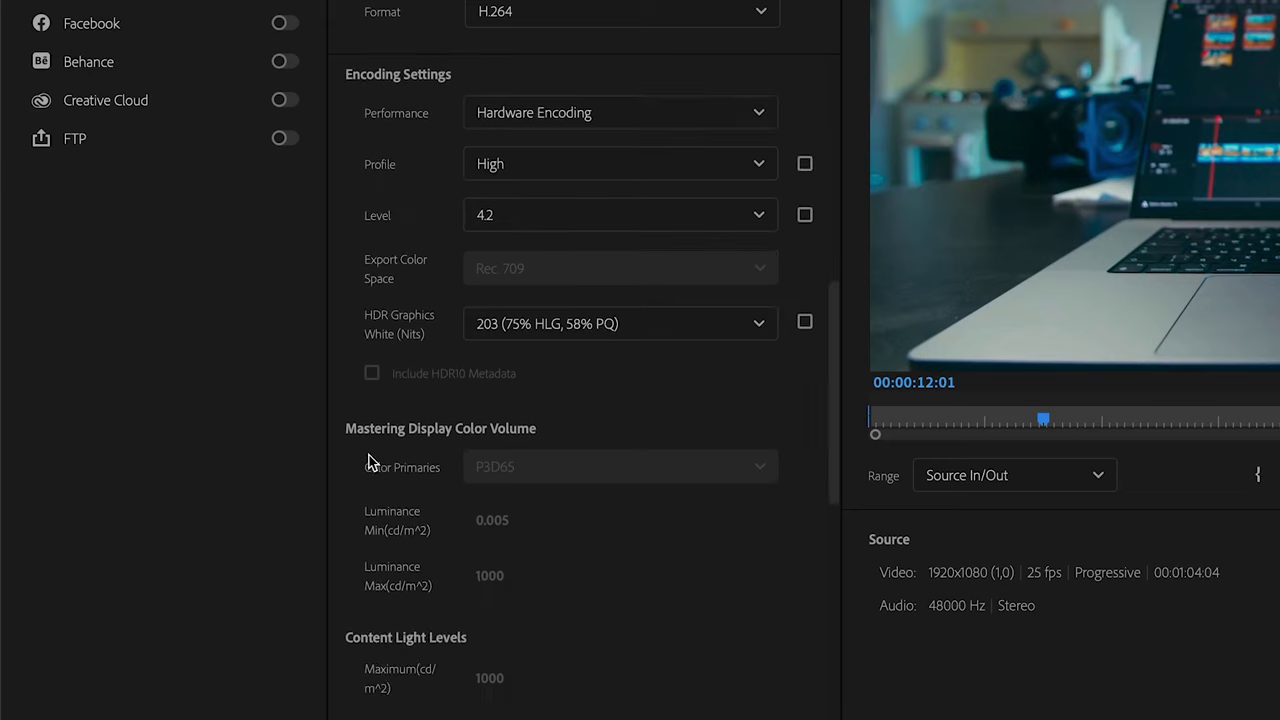
scroll(380, 482, "down", 3)
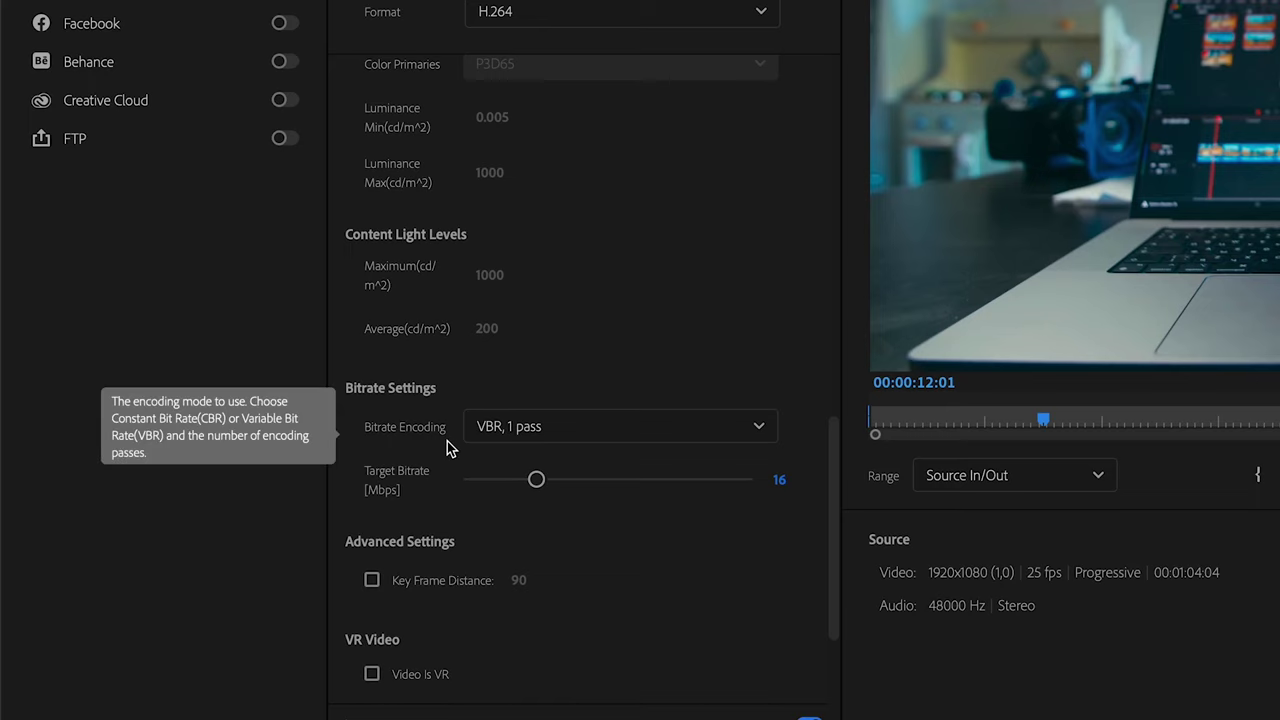
left_click(586, 426)
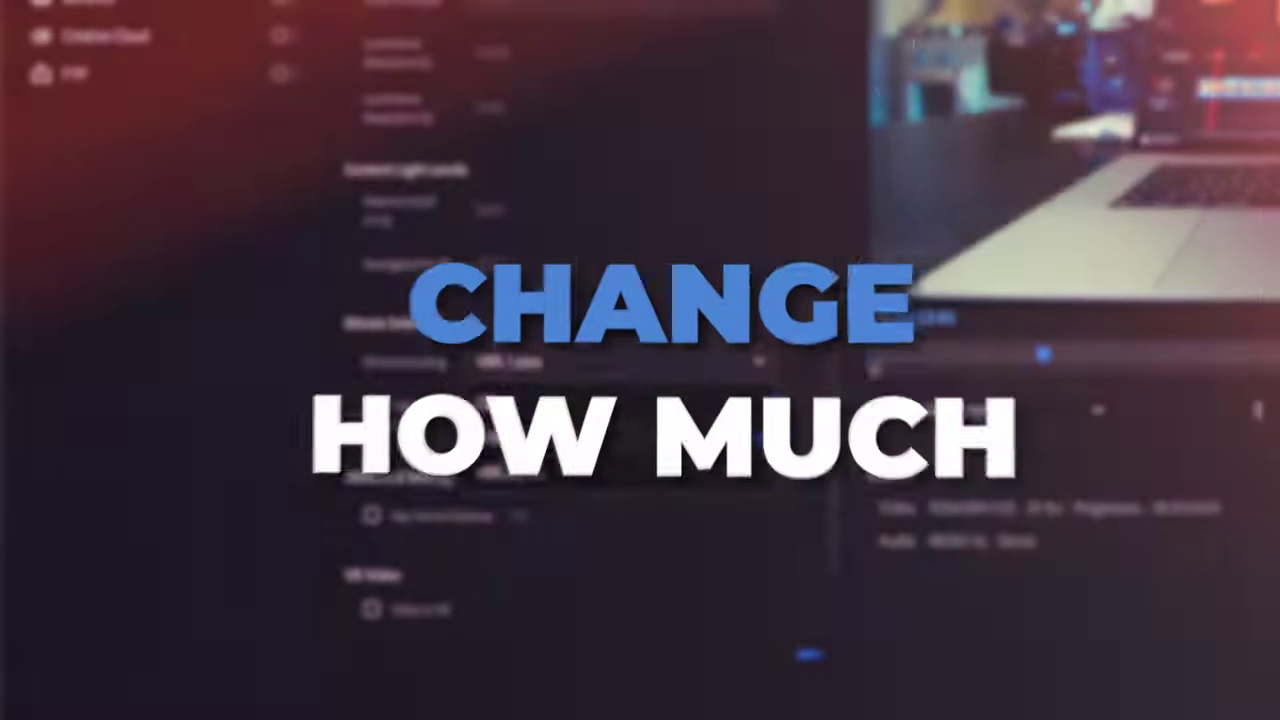
left_click(561, 440)
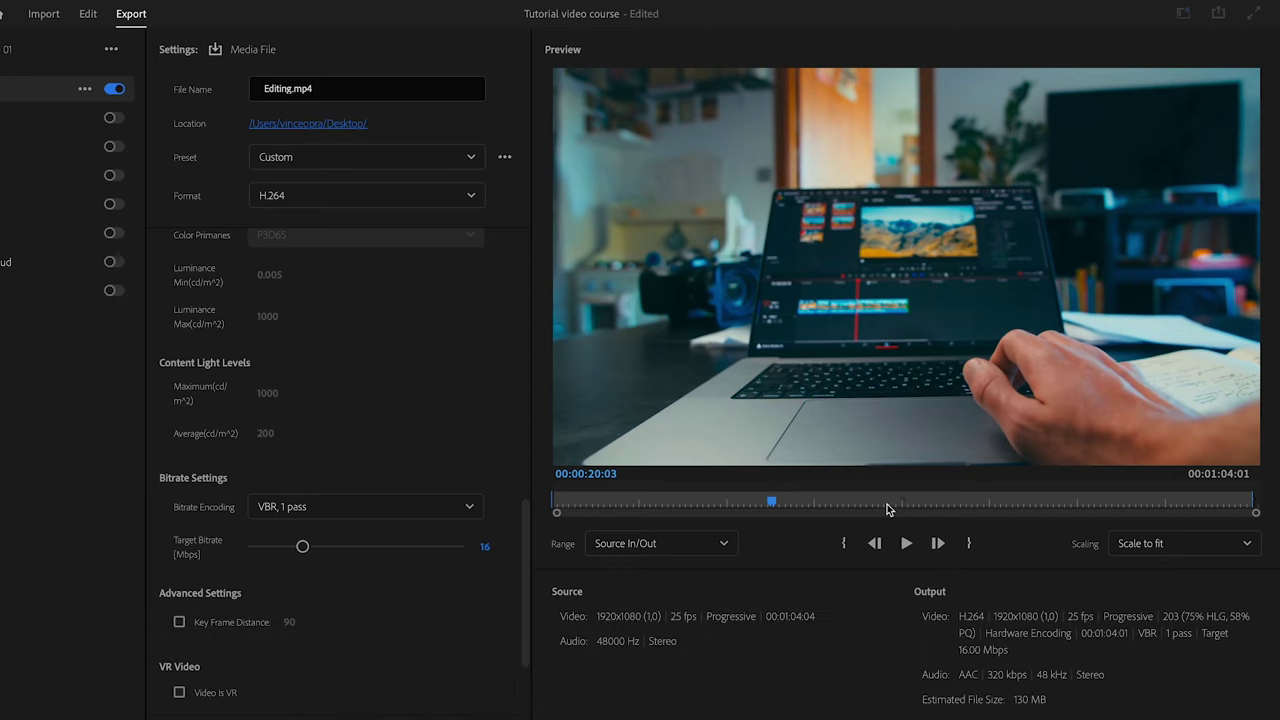
Step: Scrub the preview forward to the office scene and show the Bitrate Encoding options
left_click_drag(834, 507, 1087, 498)
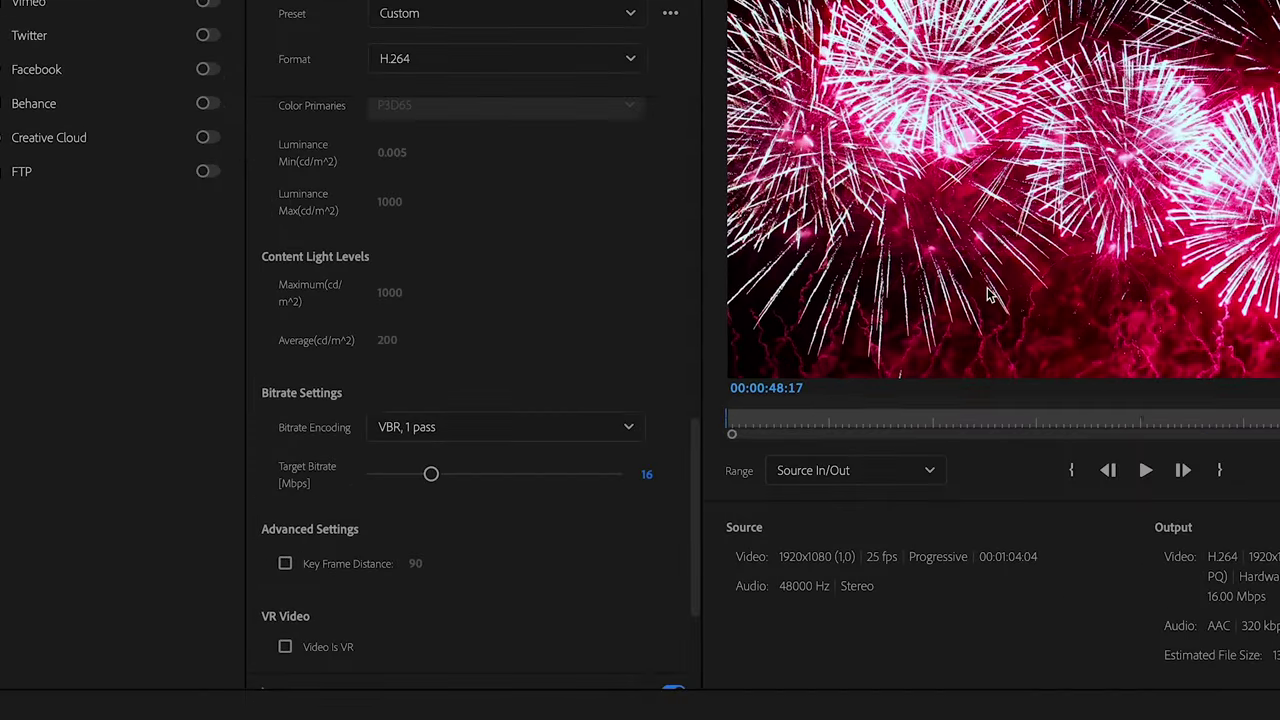
left_click(346, 507)
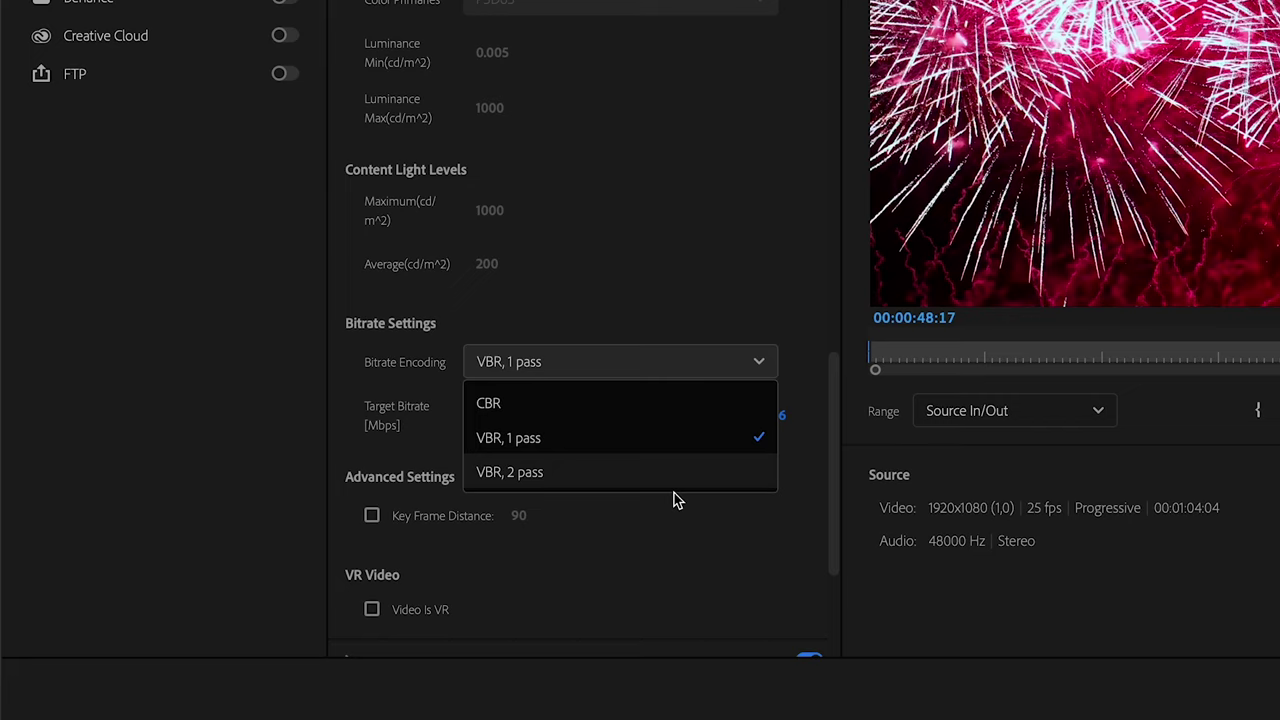
Step: Keep VBR, 1 pass encoding and set the target bitrate to 20 Mbps
left_click(703, 437)
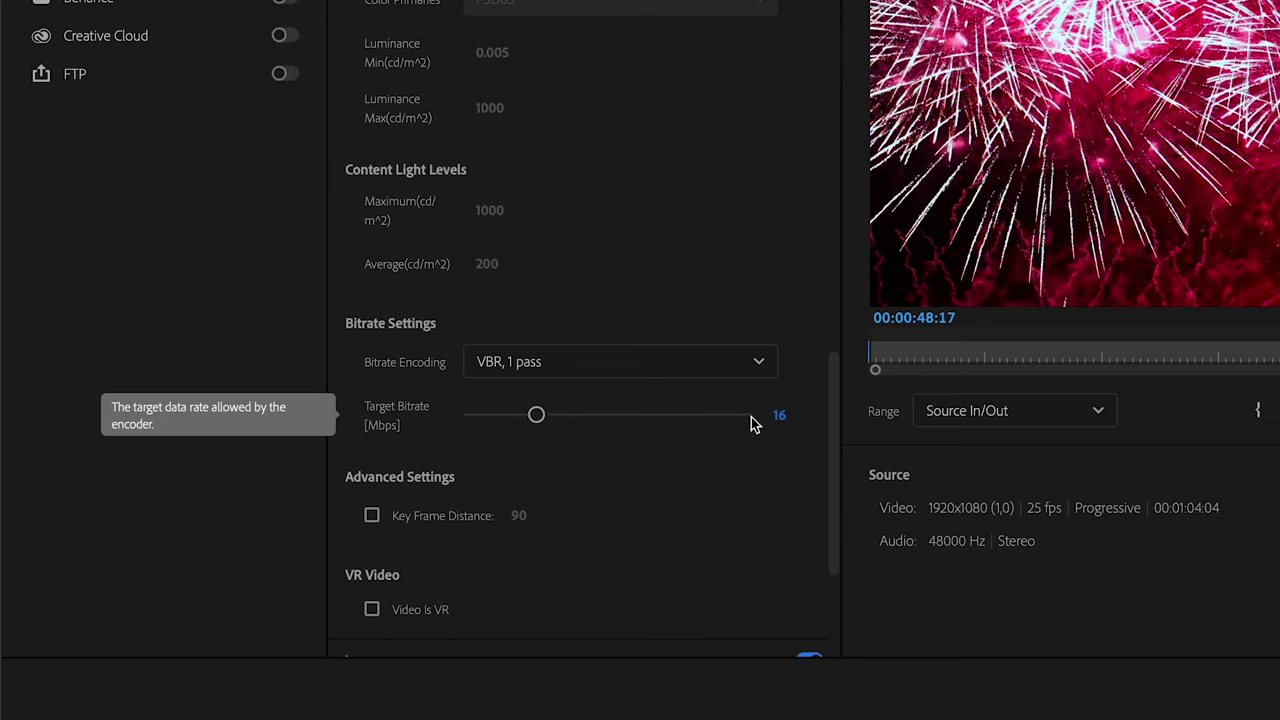
left_click(786, 420)
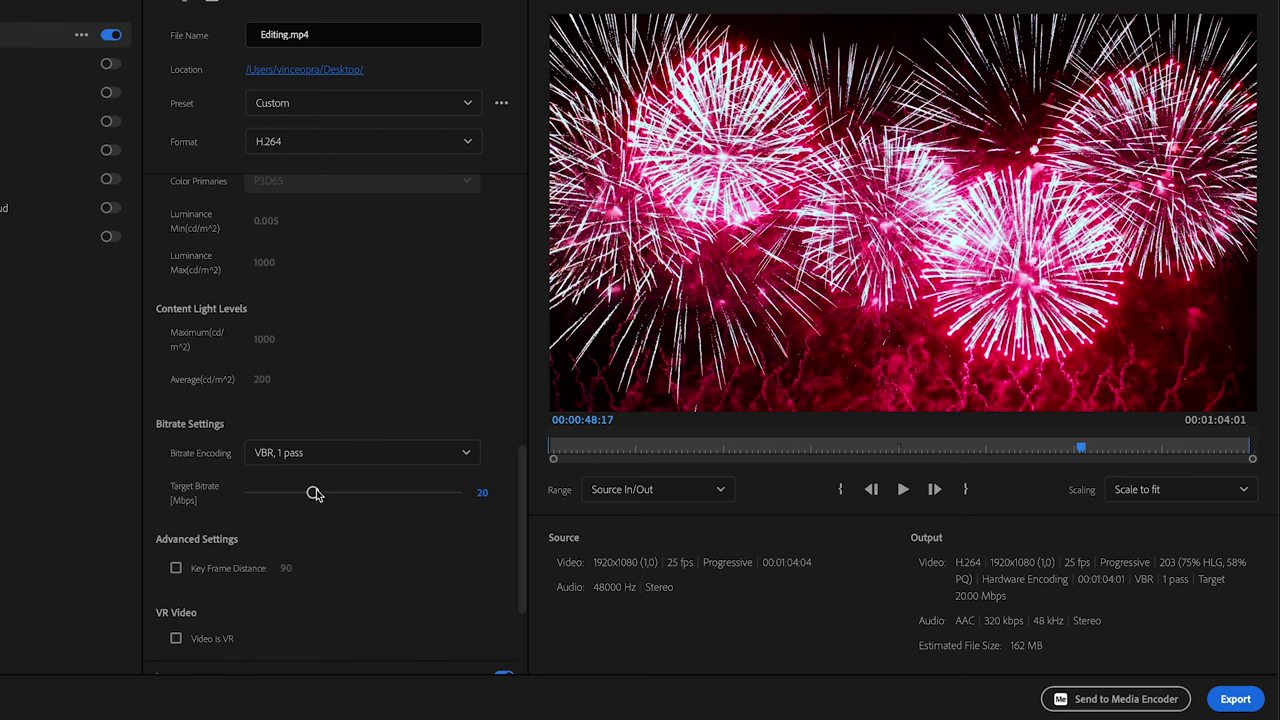
Step: Raise the target bitrate to 53 Mbps with the slider and typed value
left_click_drag(313, 492, 422, 492)
left_click(489, 492)
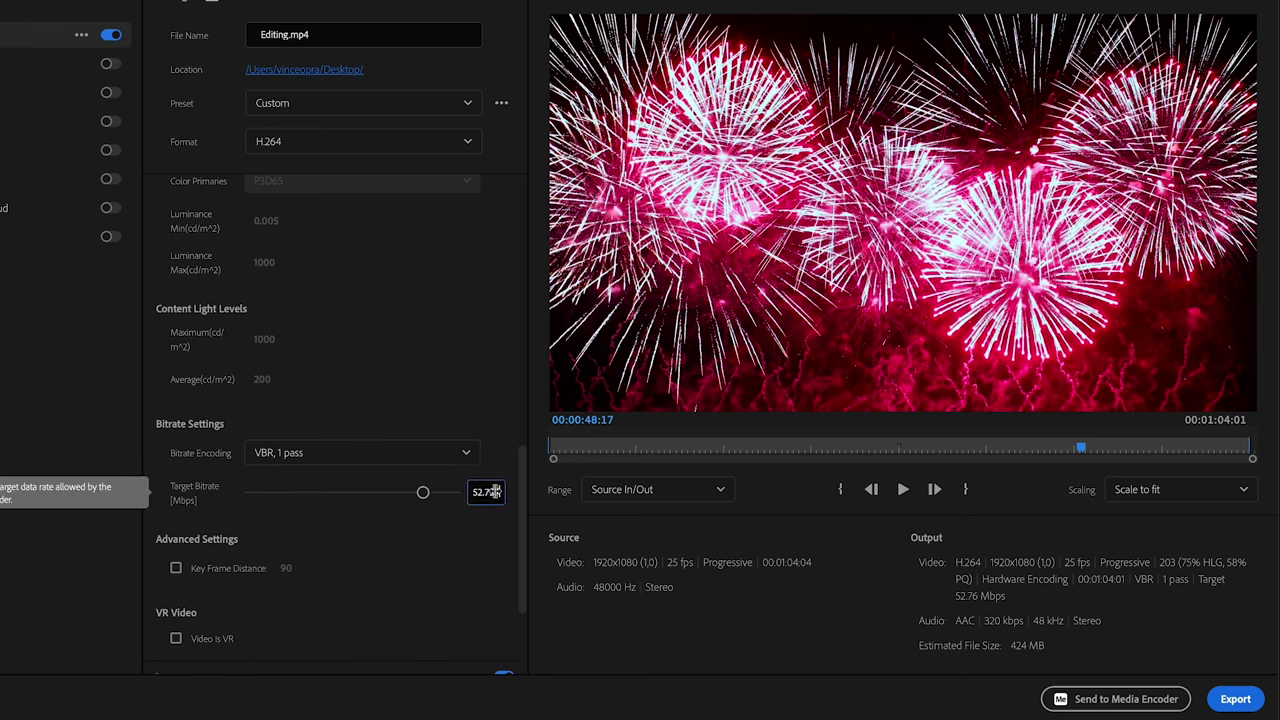
key("ctrl+a")
type("53")
key("Return")
Step: Drag the bitrate back to 20 Mbps and scrub the preview to the man at the desk
left_click_drag(494, 491, 286, 531)
scroll(405, 549, "down", 4)
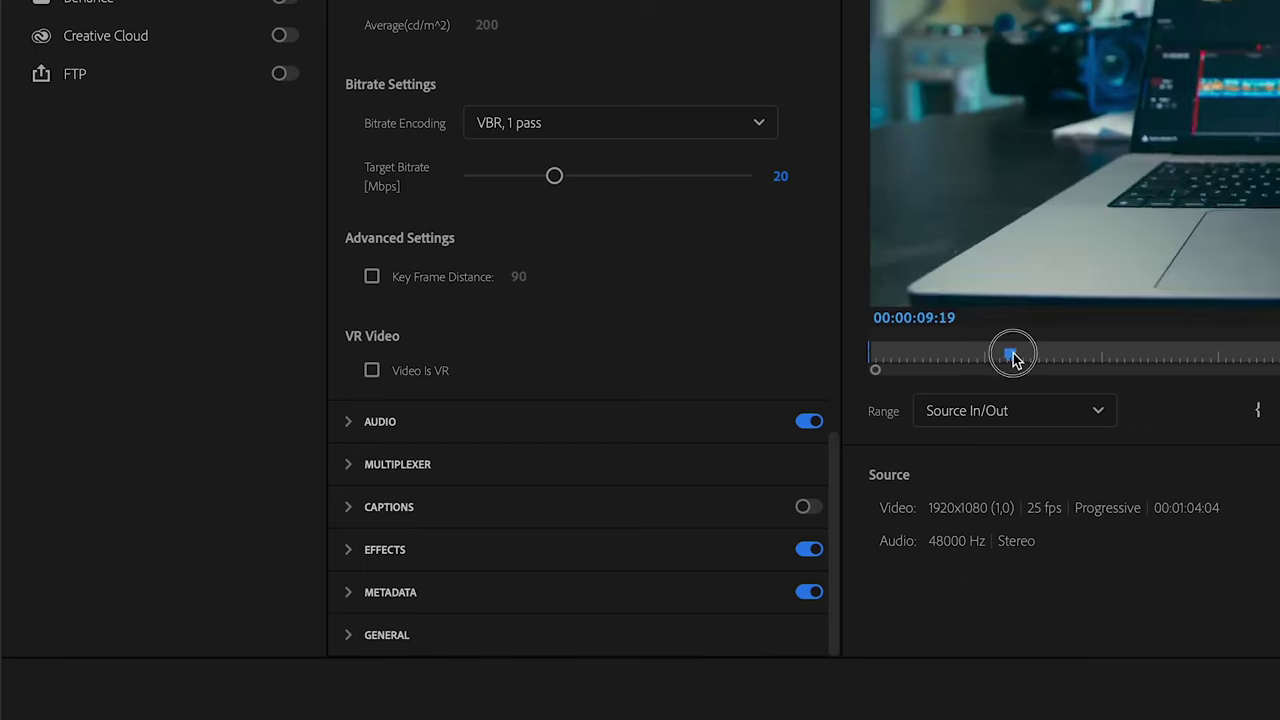
left_click_drag(1011, 354, 1250, 357)
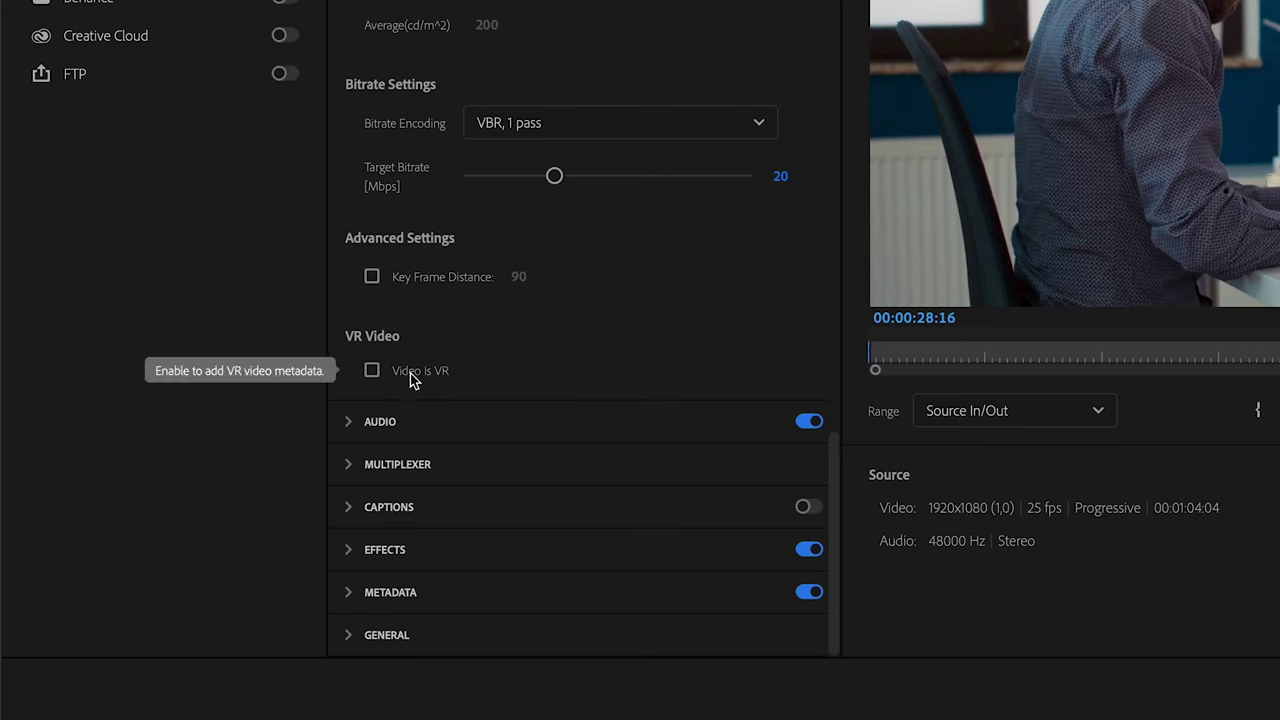
Step: Confirm the export audio stays AAC, 48000 Hz stereo, with the bitrate left at 320 kbps
left_click(358, 421)
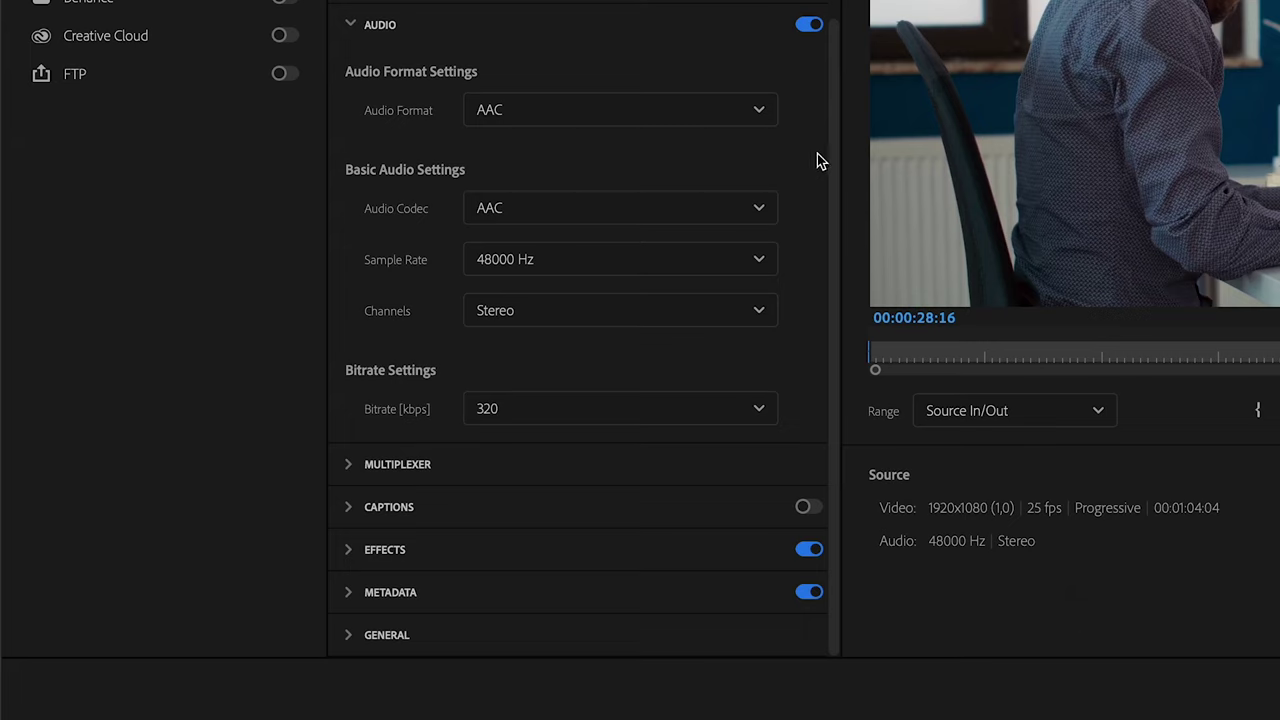
left_click(759, 408)
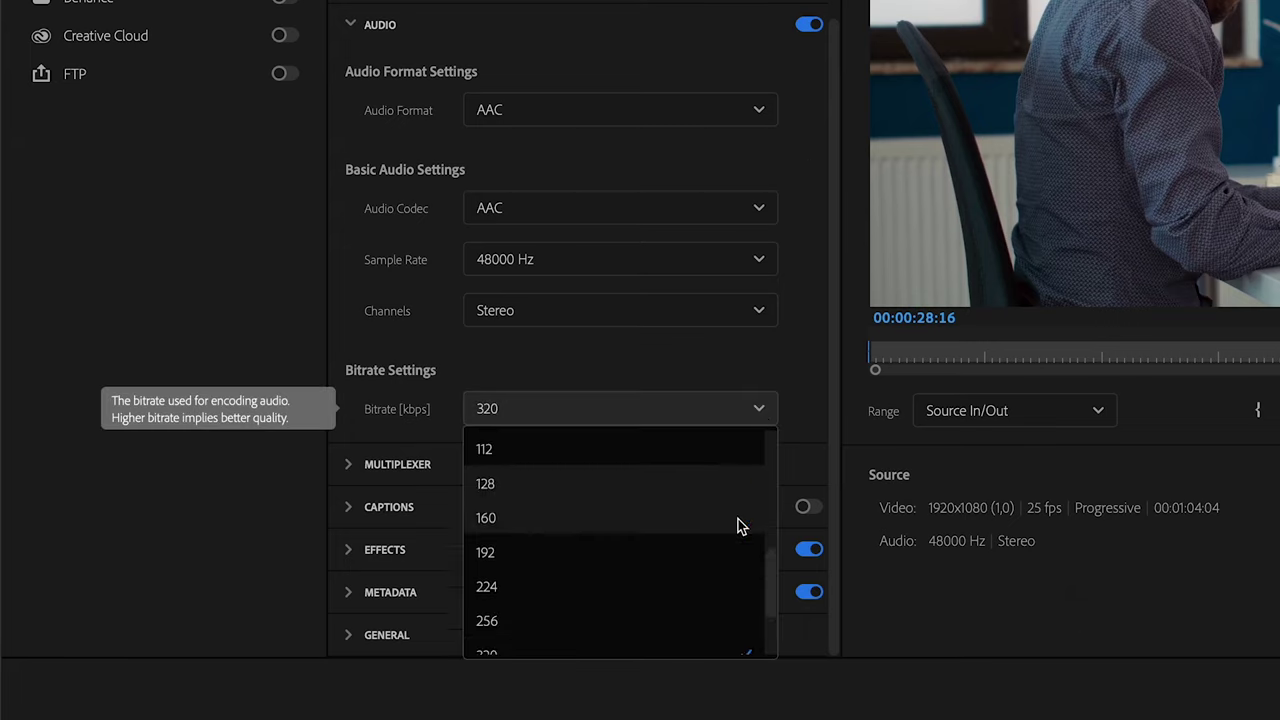
scroll(738, 525, "down", 3)
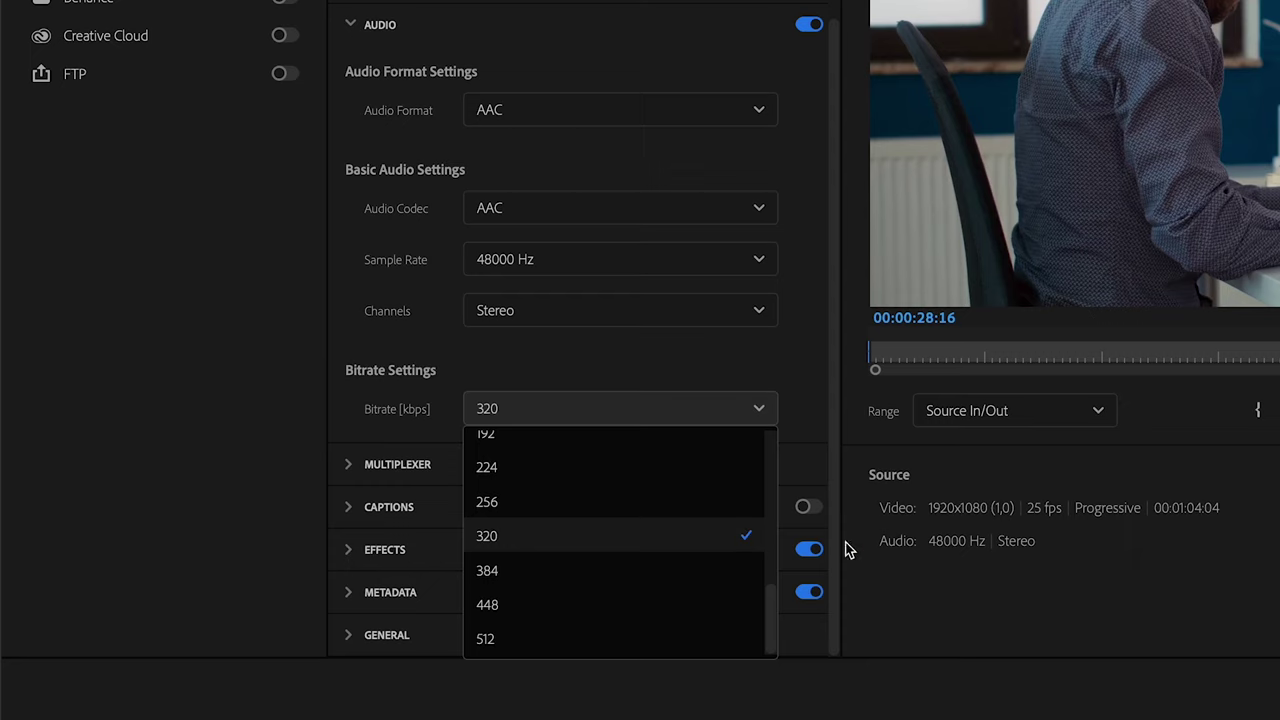
left_click(826, 376)
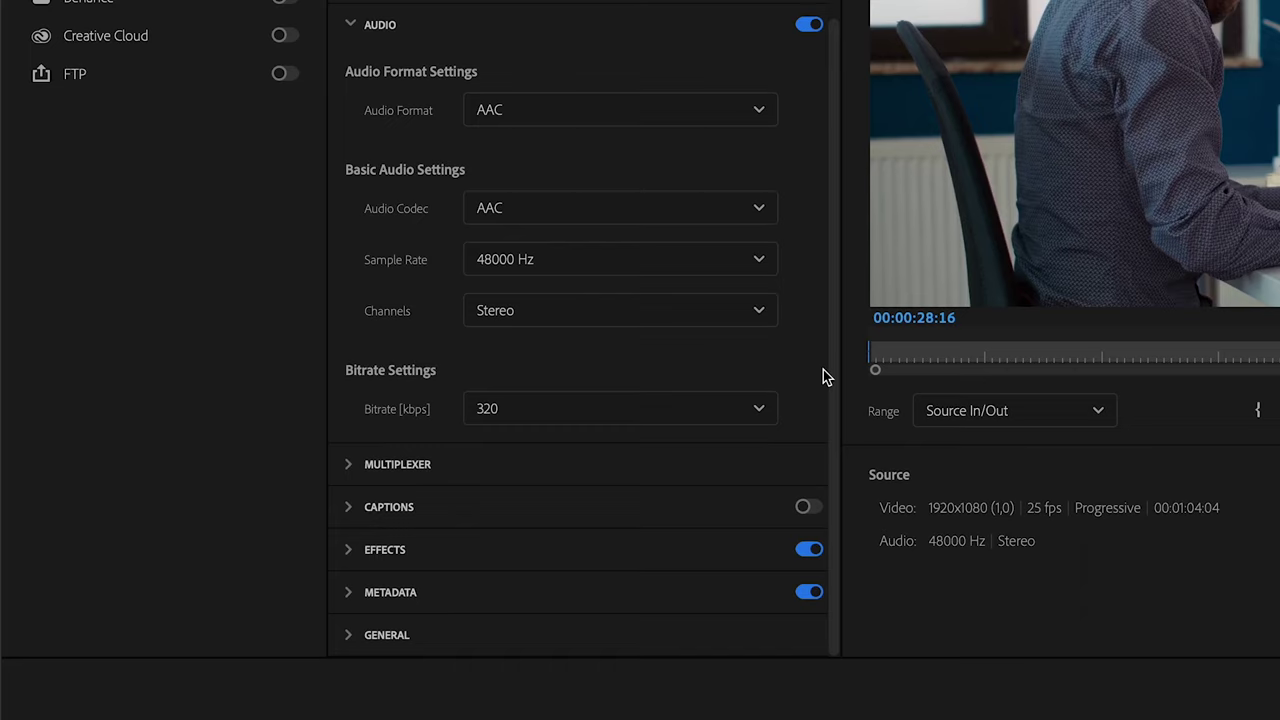
Step: Review the MP4 multiplexer and captions options, then toggle Lumetri Look / LUT in the export effects, leaving the LUT at None
left_click(700, 464)
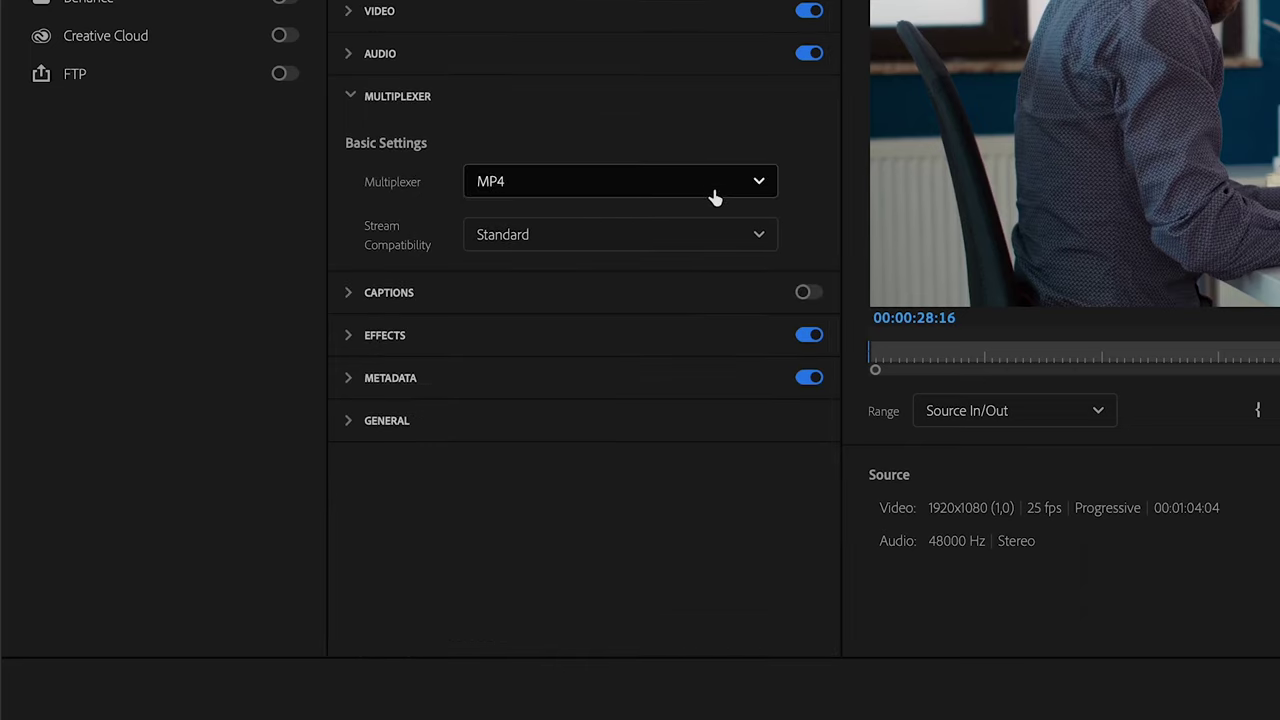
left_click(340, 292)
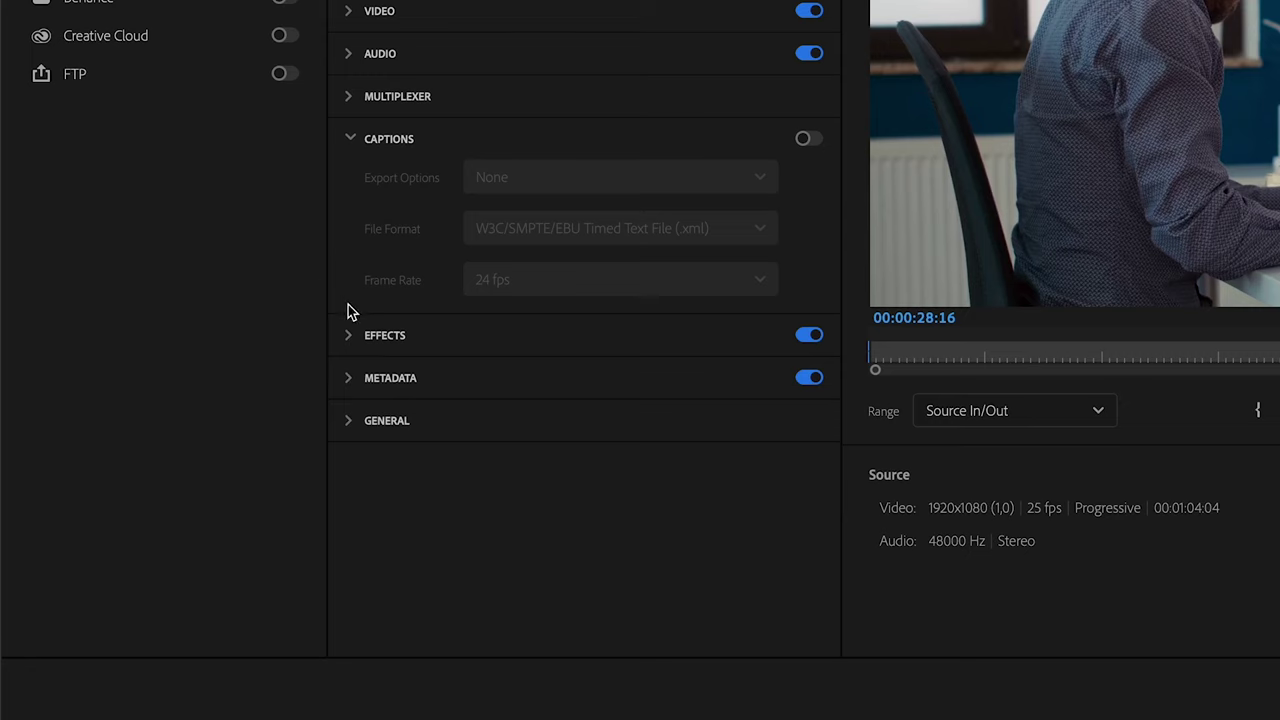
left_click(351, 335)
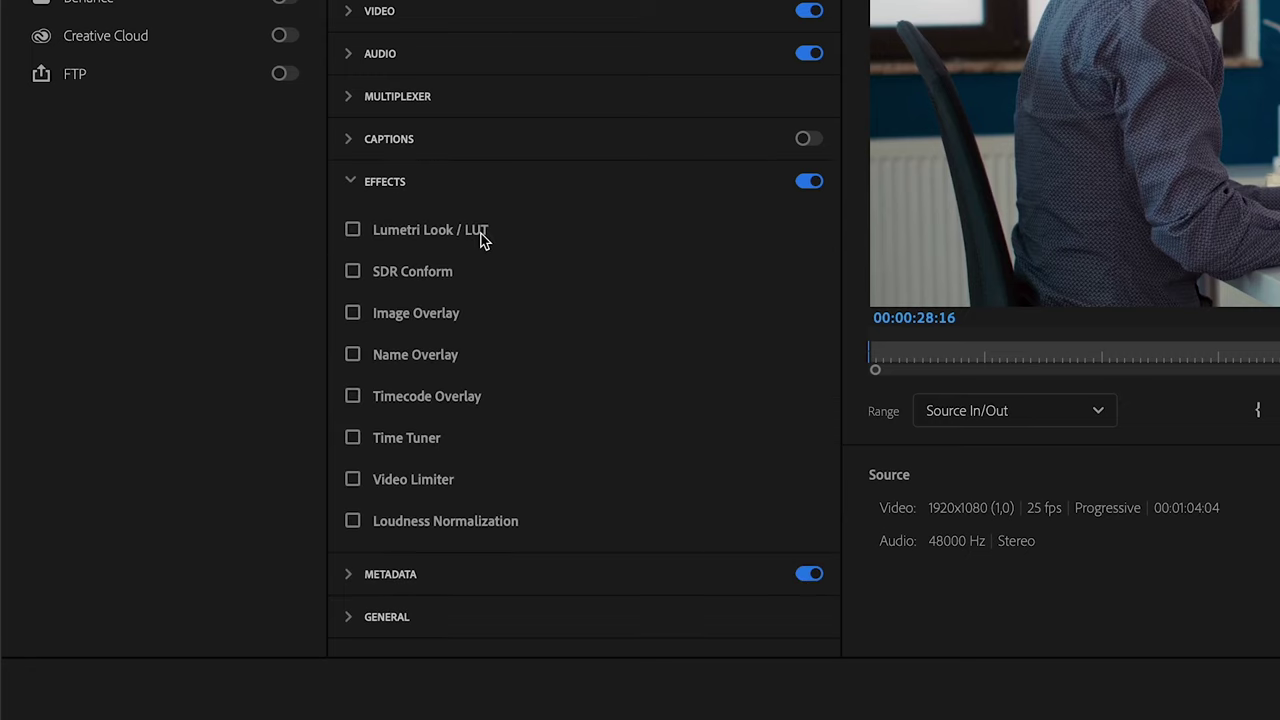
left_click(480, 232)
left_click(352, 230)
left_click(353, 230)
left_click(535, 282)
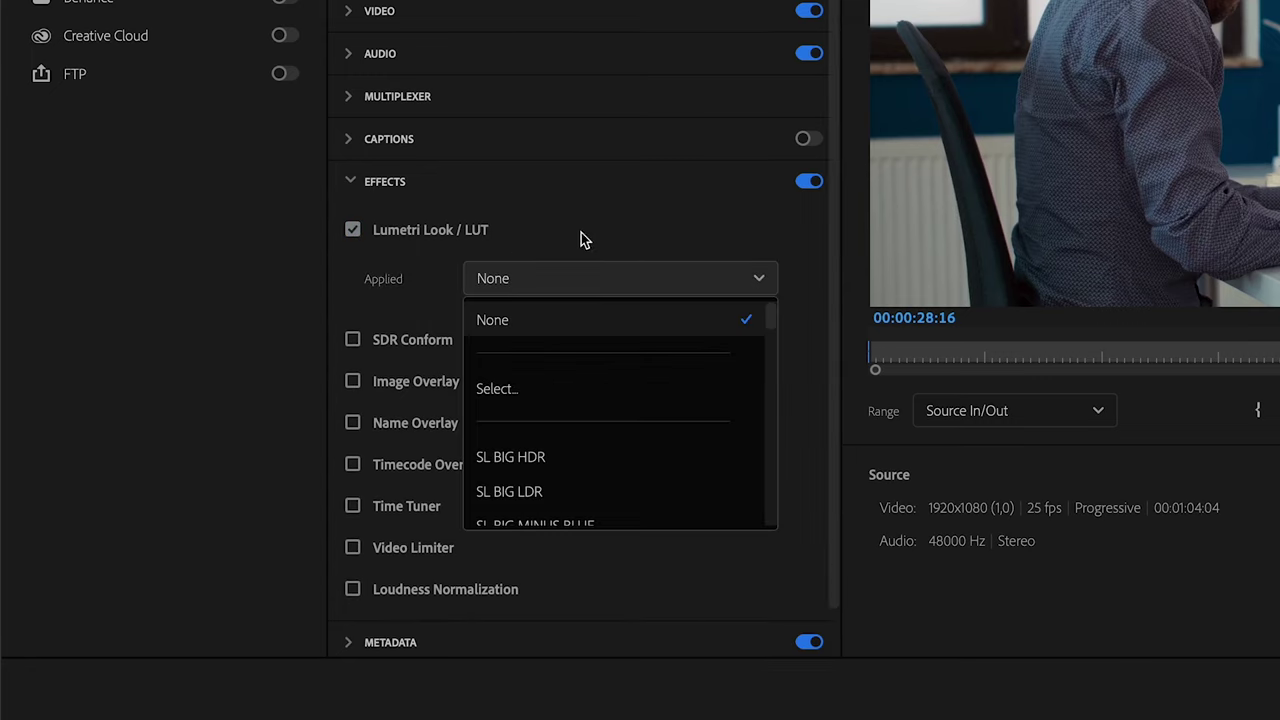
left_click(548, 240)
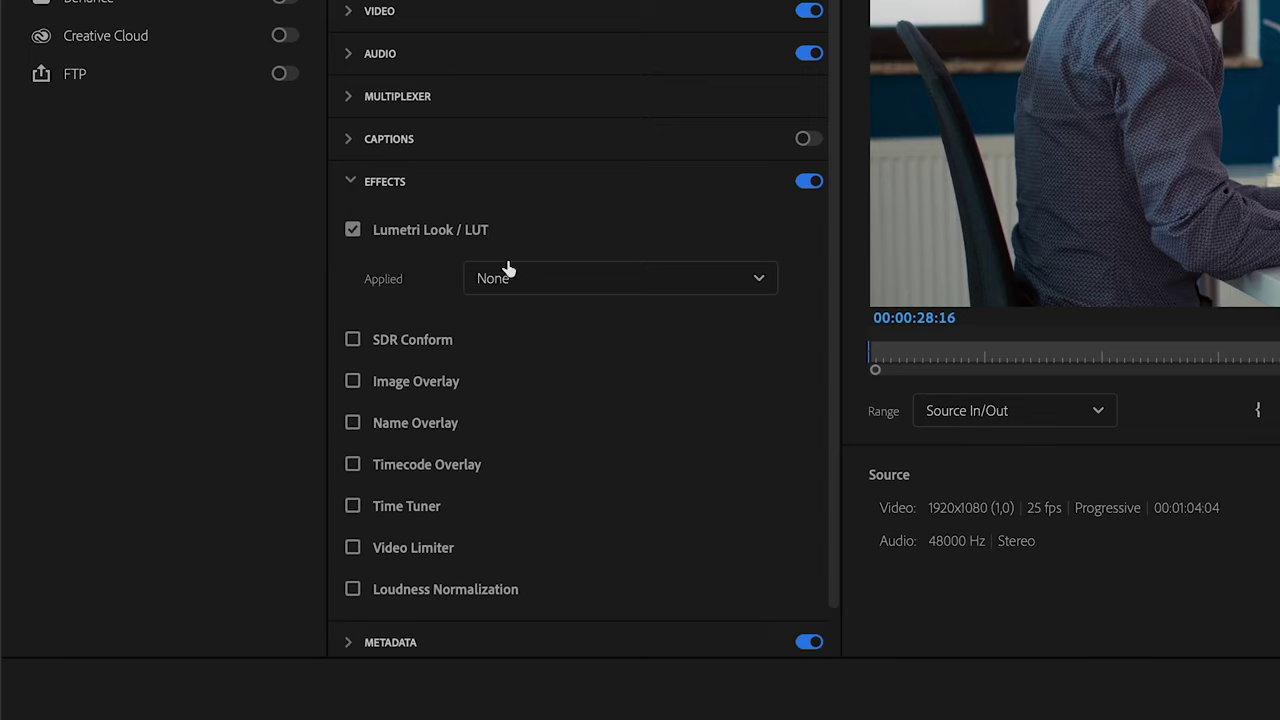
left_click(432, 232)
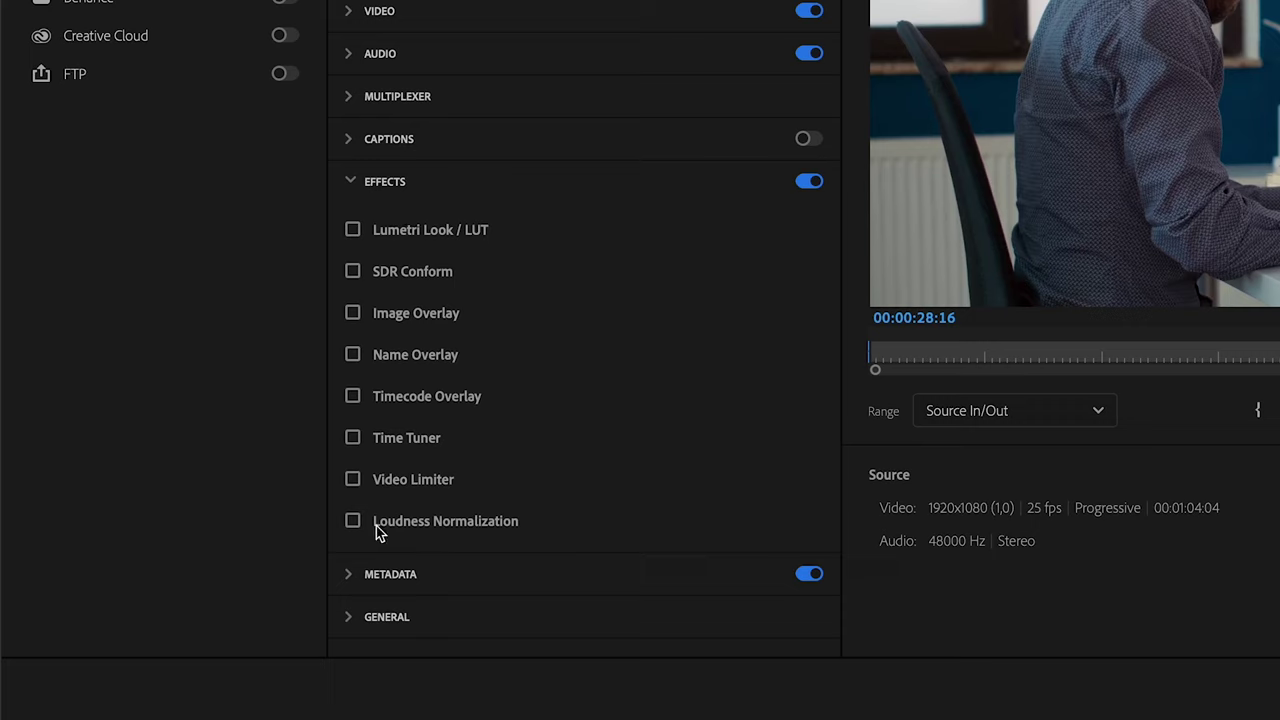
left_click(357, 187)
Step: Review the metadata options, then confirm Import into Project, Use Previews and Use Proxies stay unchecked
left_click(360, 223)
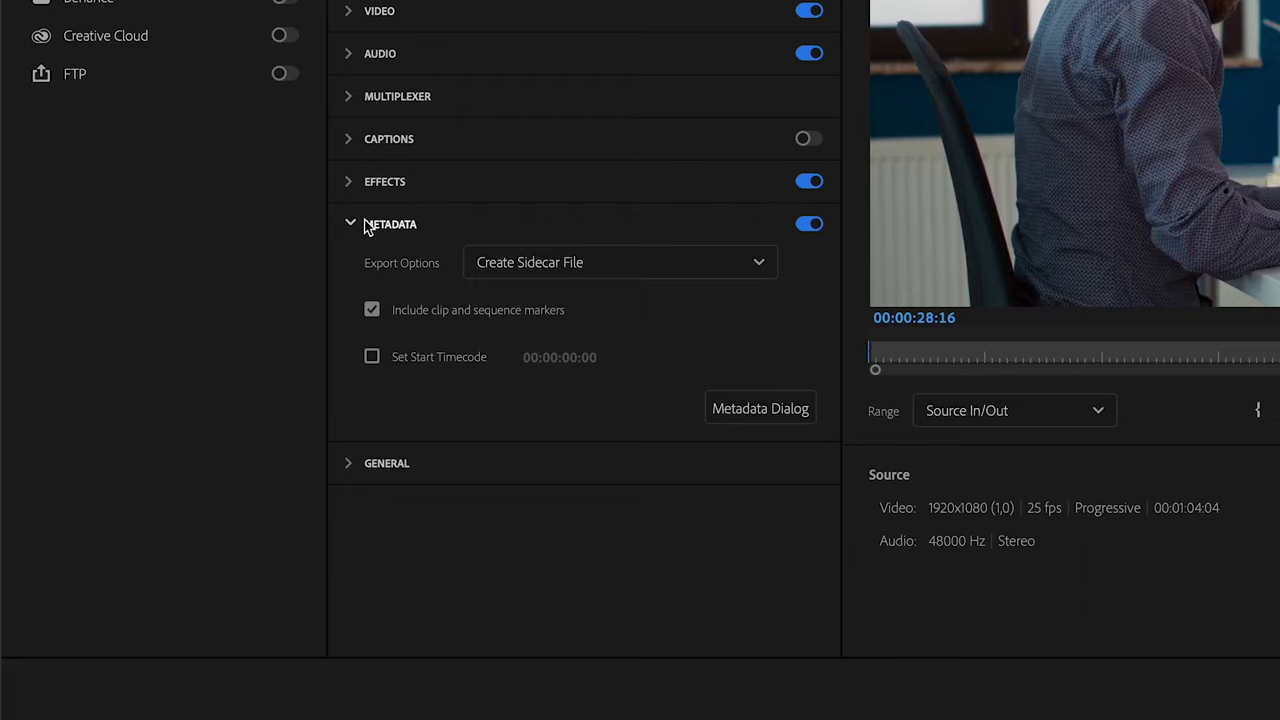
left_click(370, 226)
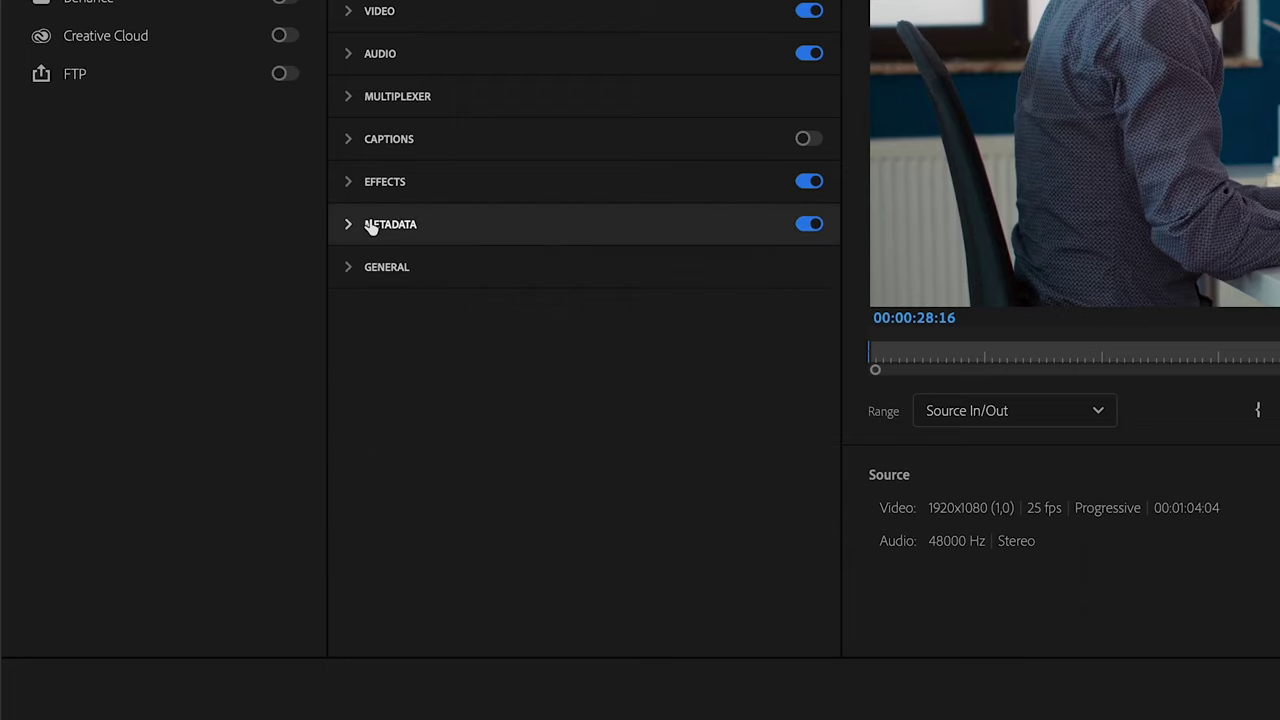
left_click(361, 270)
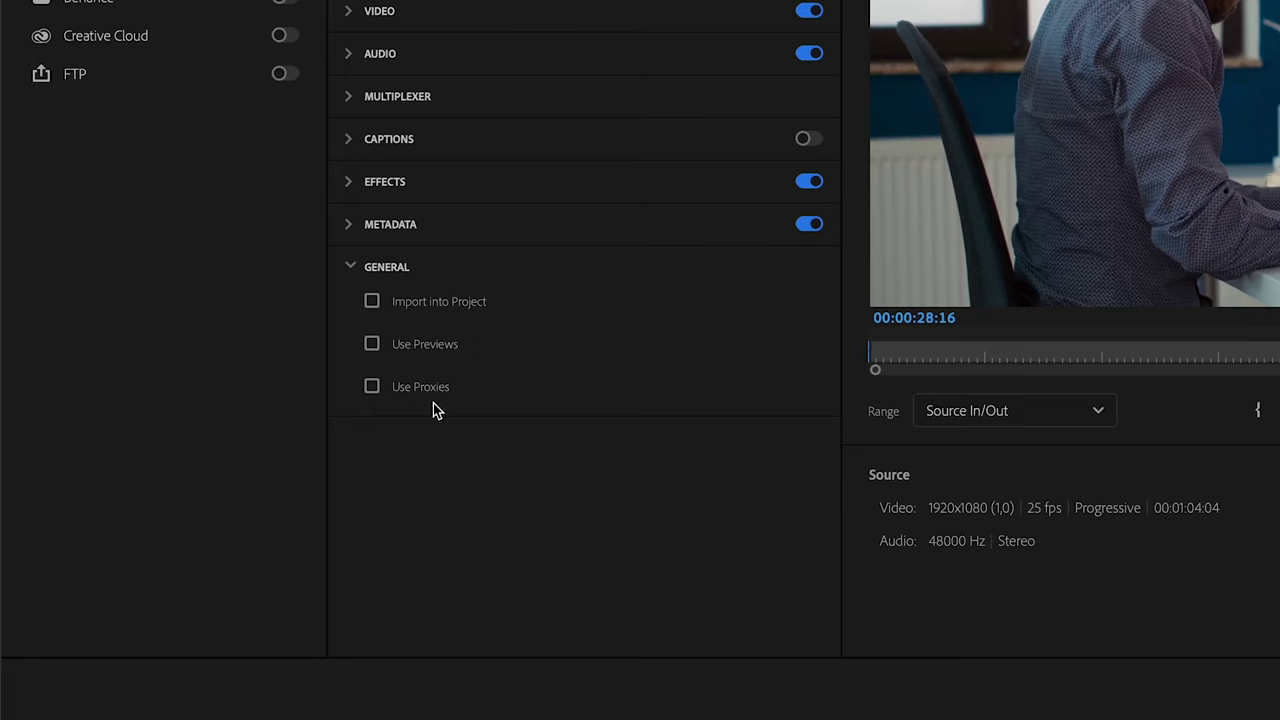
mouse_move(436, 403)
Step: Export Sequence 01 to Editing.mp4 and let encoding begin
left_click(356, 268)
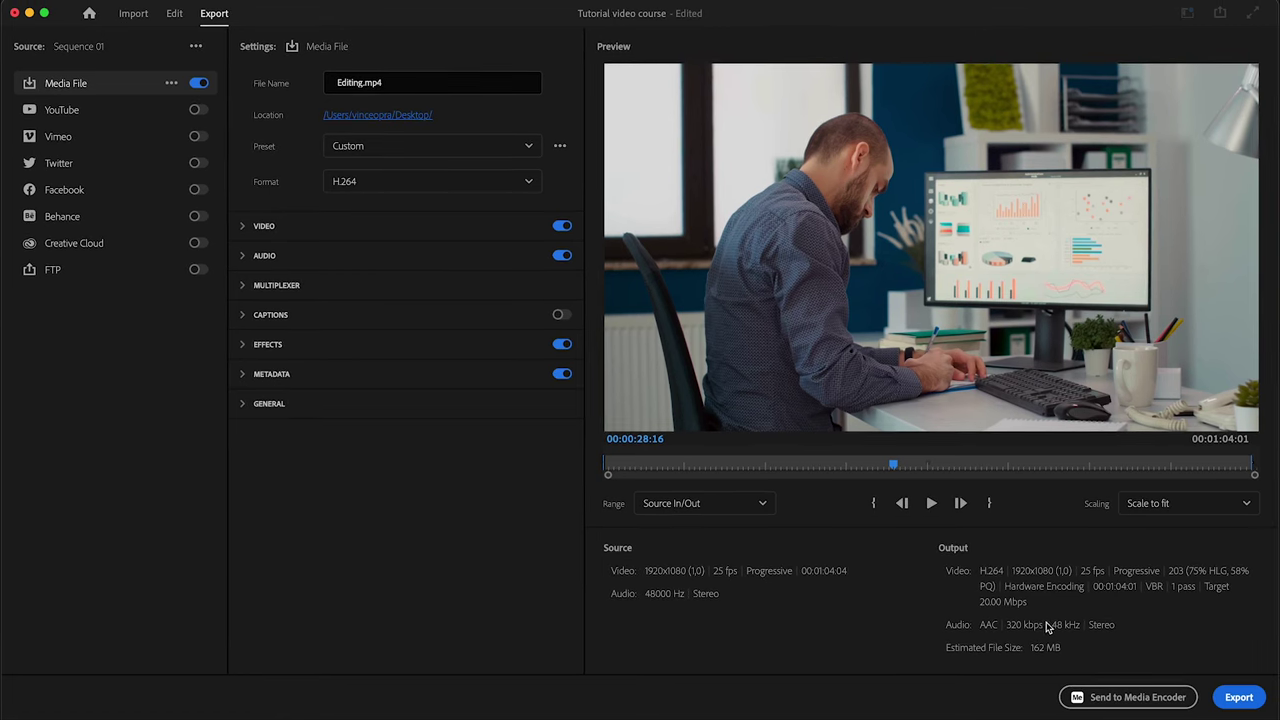
left_click(1239, 697)
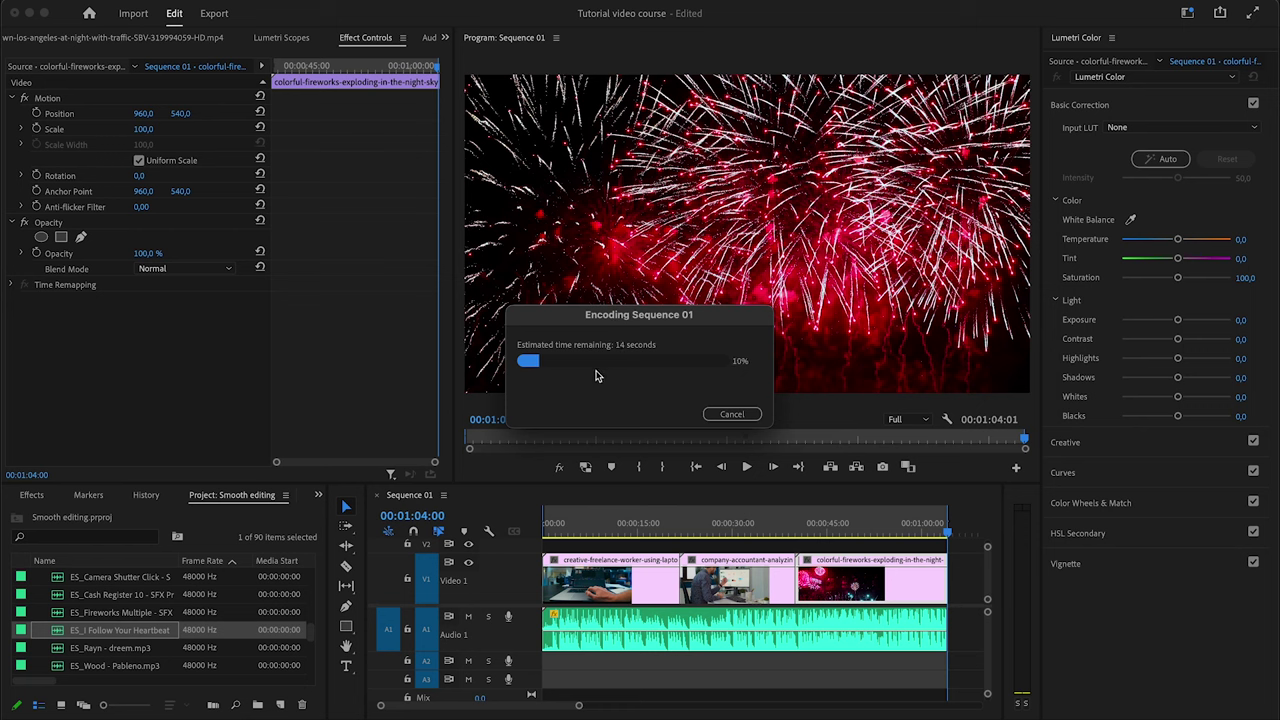